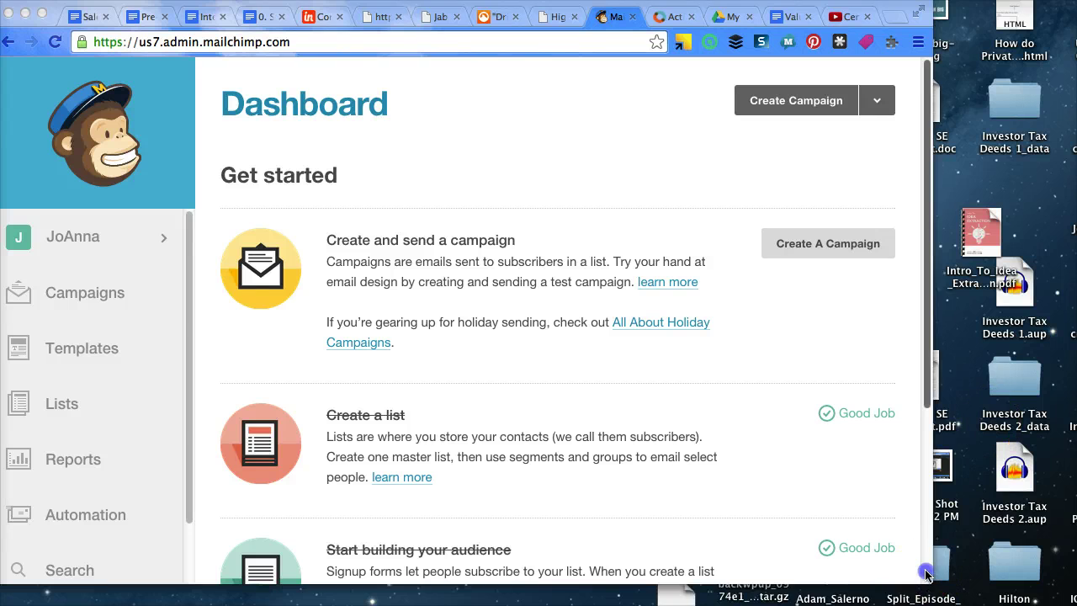
Widen the browser window and go to the Lists page
drag(931, 580, 1075, 602)
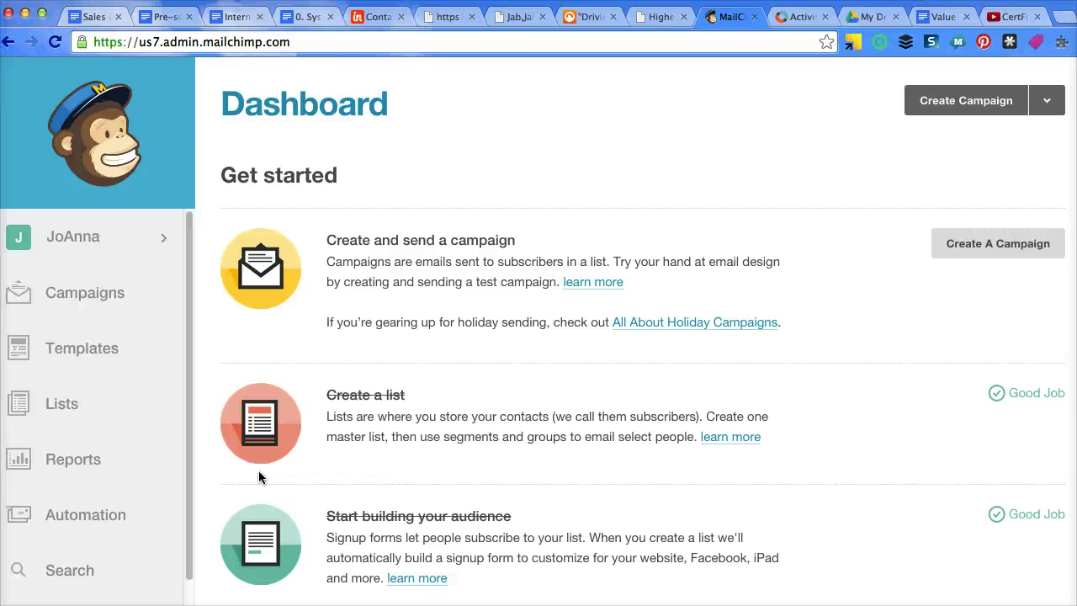
click(52, 403)
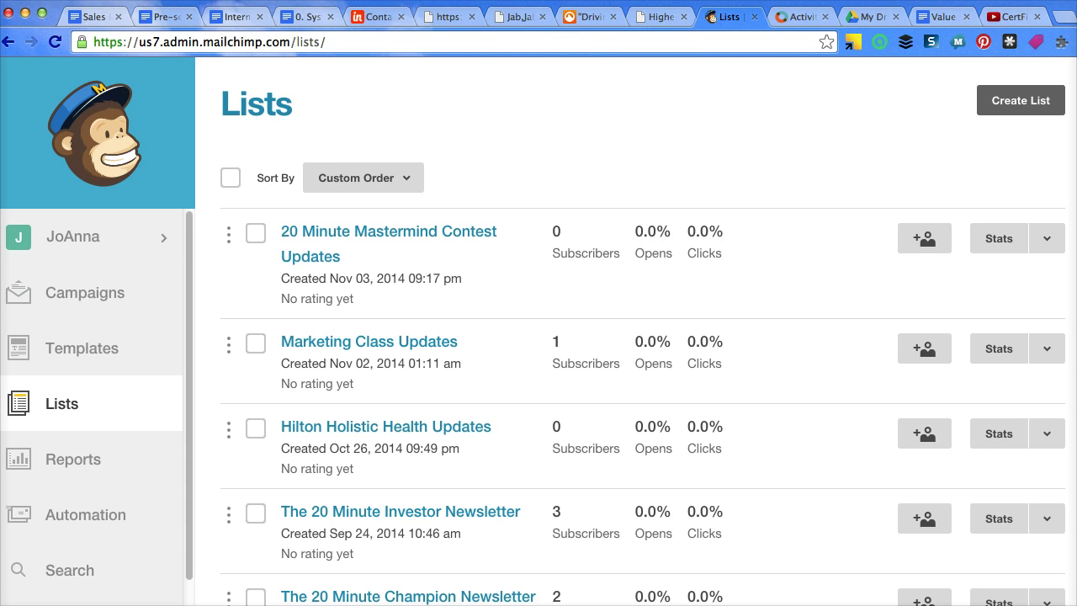
Narrow the browser window, then restore it to full width
drag(1075, 320, 994, 322)
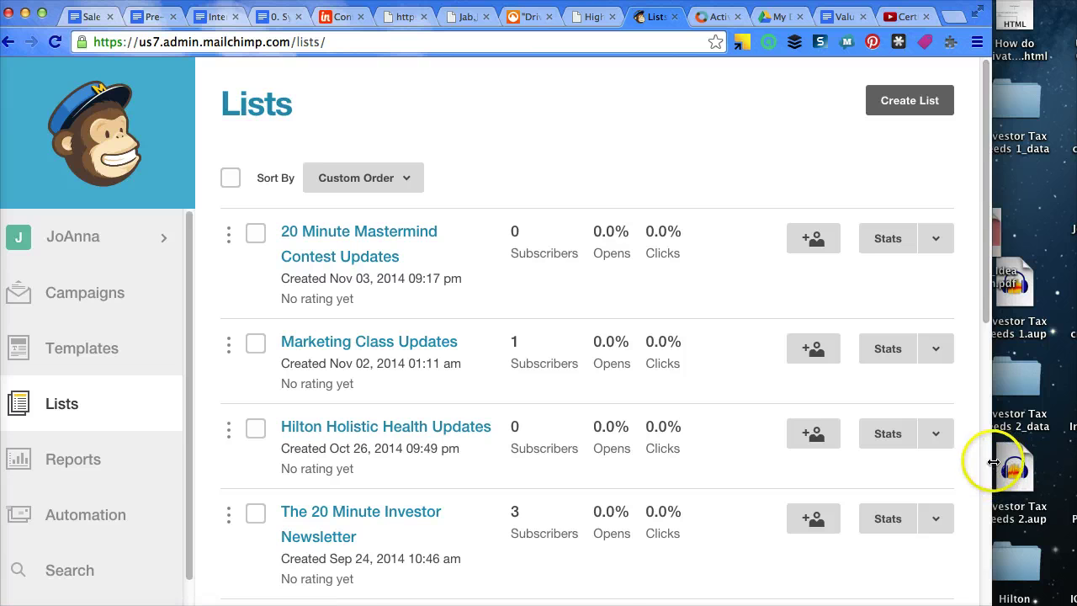
drag(990, 464, 1076, 461)
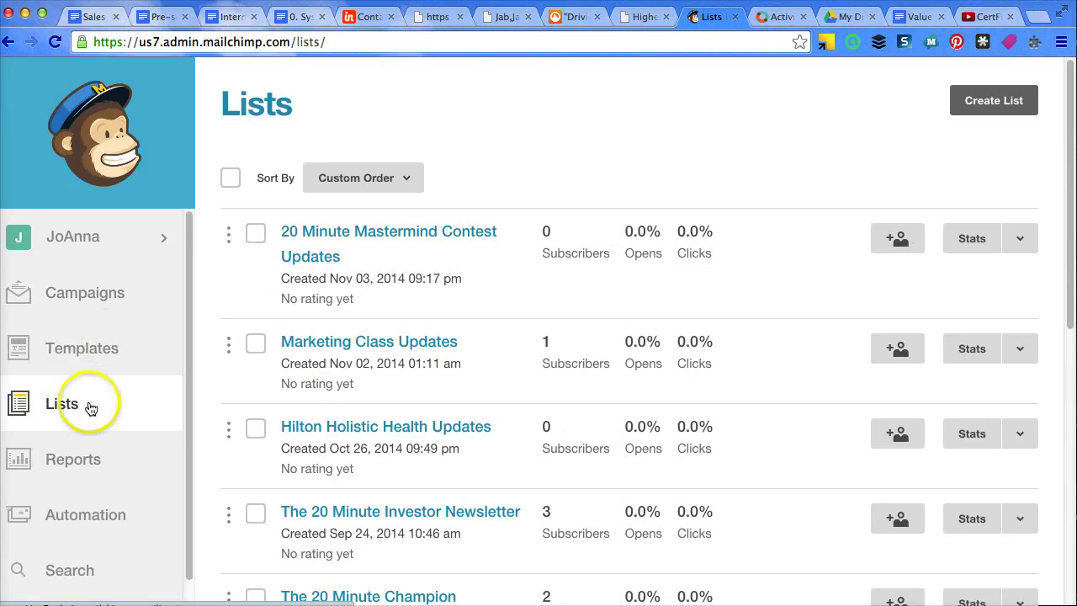
Create a brand-new list named podcast and enter the default sender e-mail address
click(980, 102)
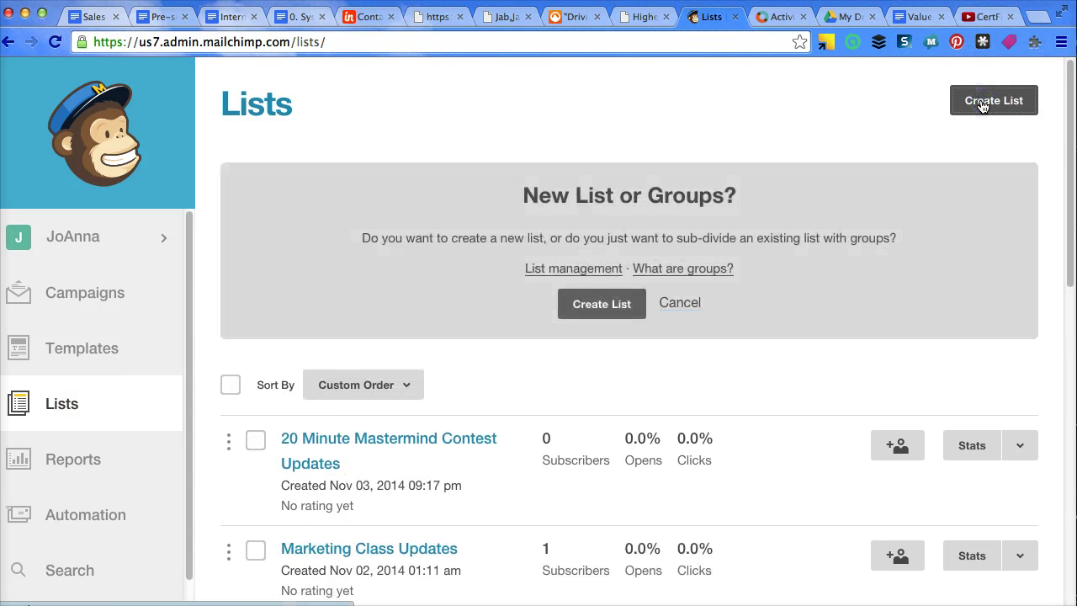
click(612, 311)
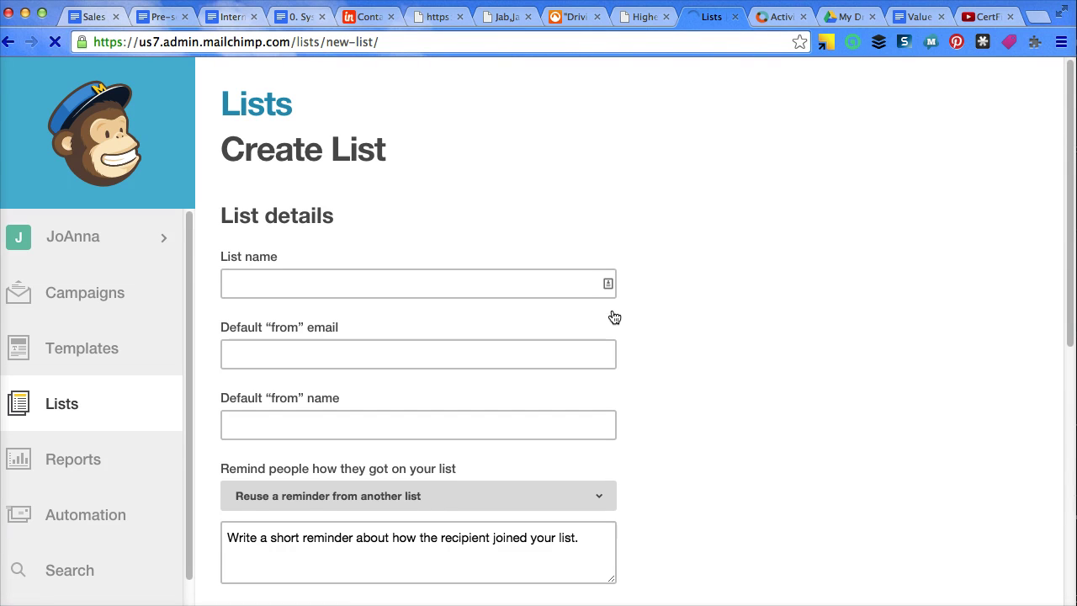
click(373, 274)
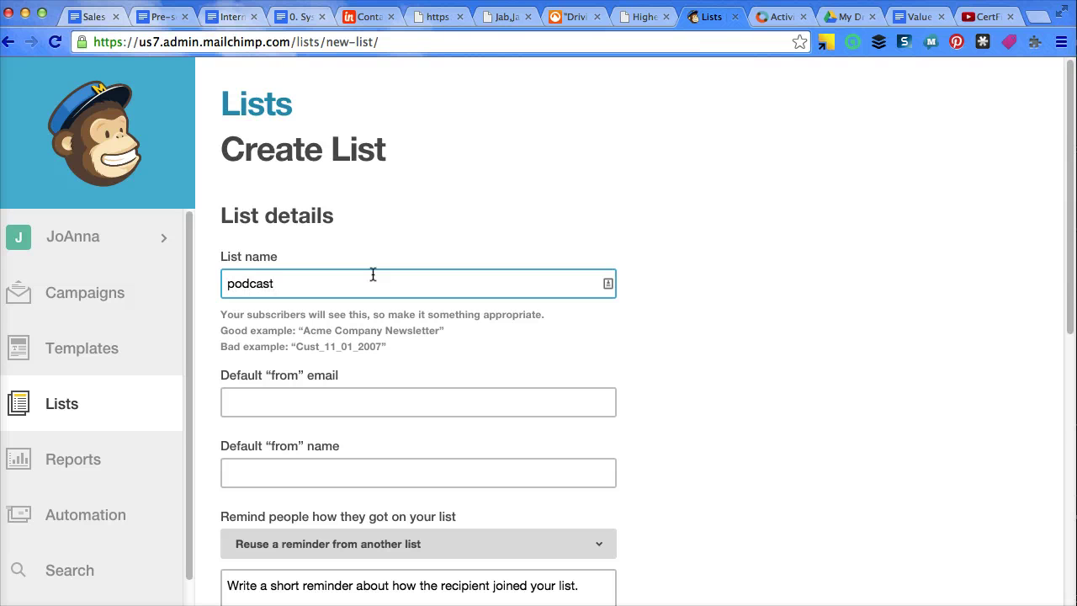
key(Tab)
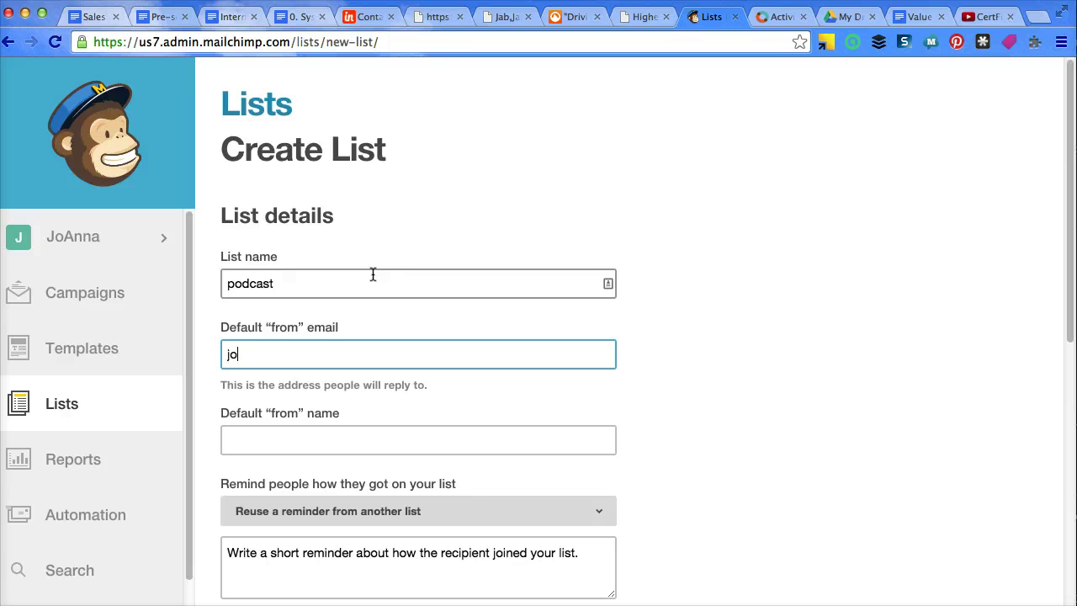
key(Tab)
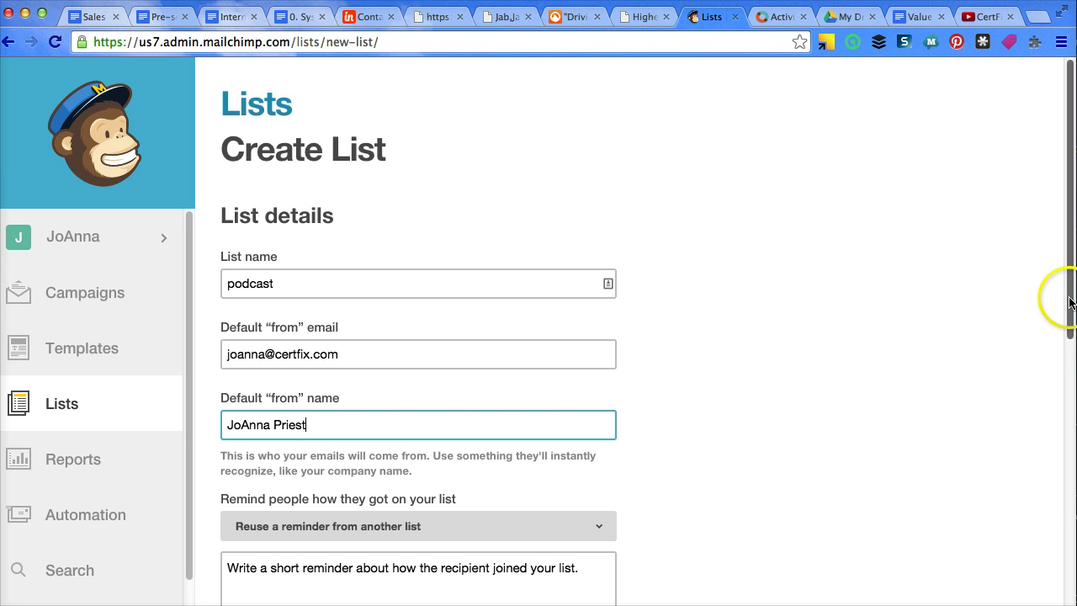
Reuse The 20 Minute Investor Newsletter's reminder and delete its old list name
drag(1068, 303, 1068, 335)
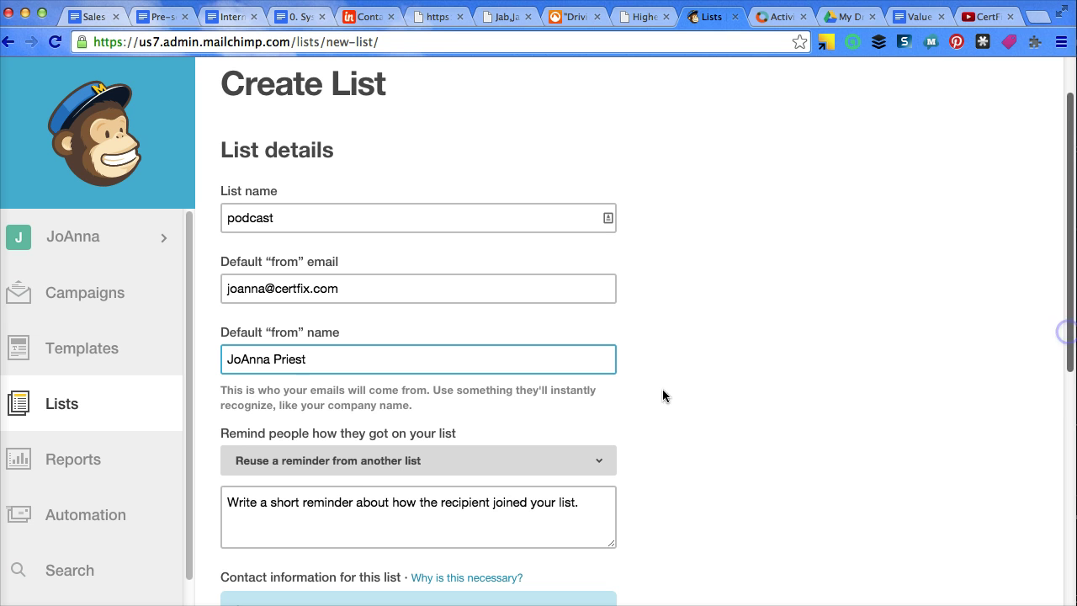
click(561, 514)
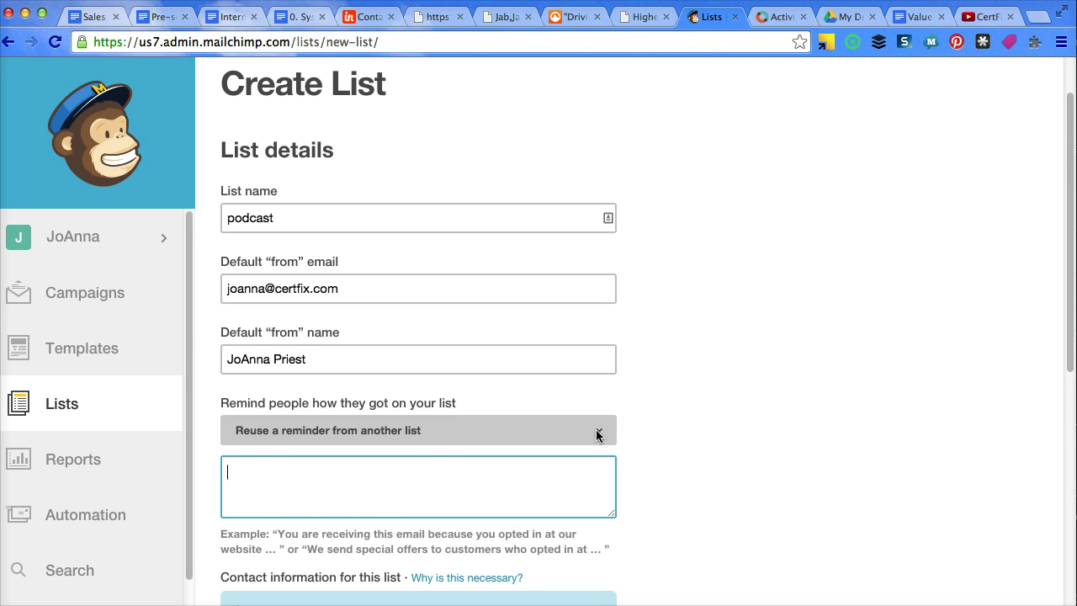
click(595, 429)
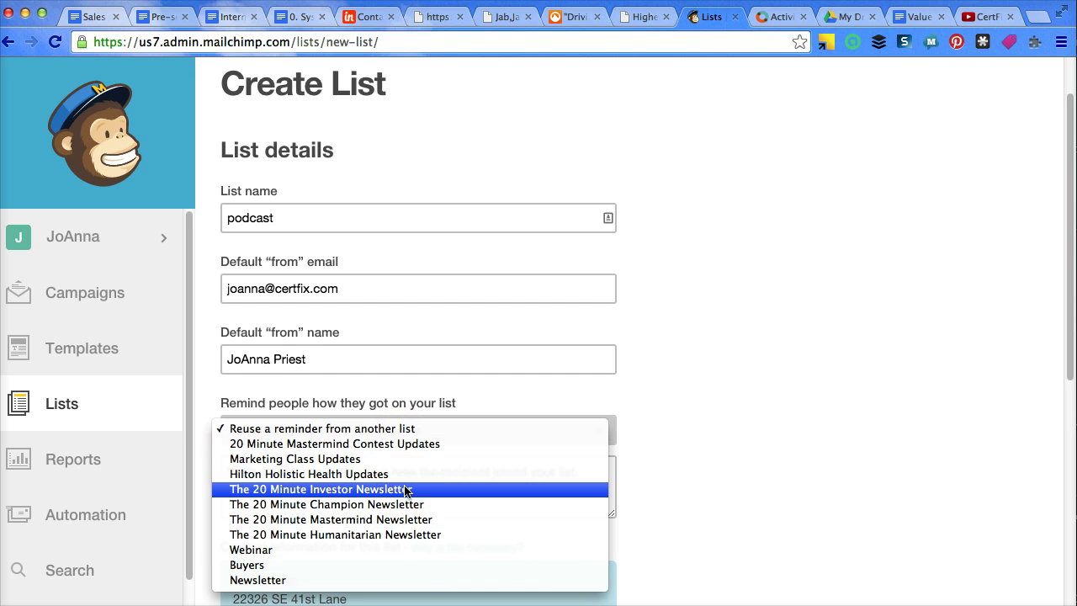
click(368, 489)
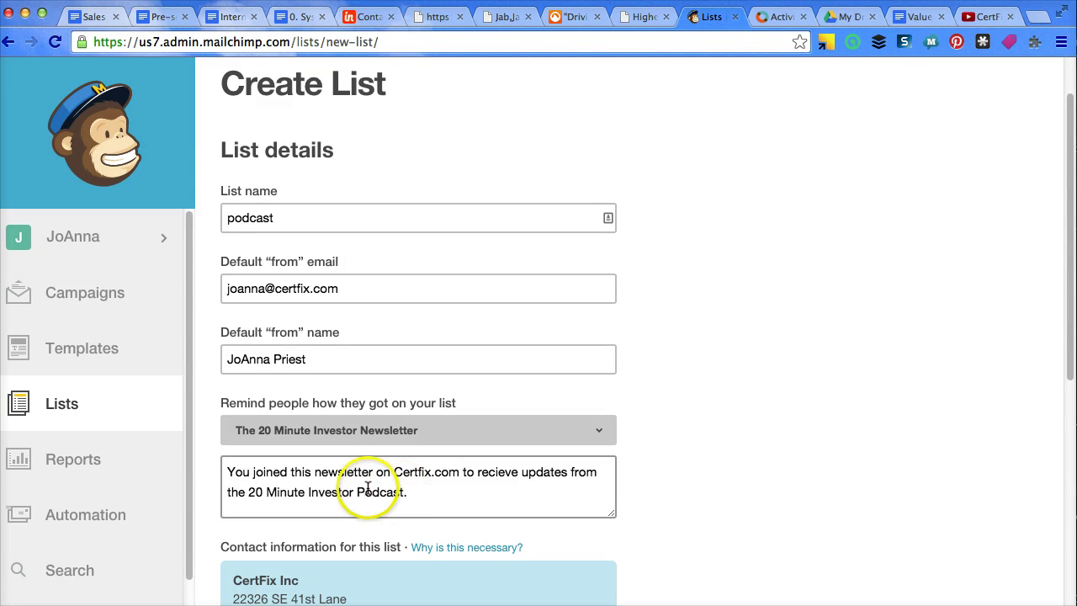
drag(354, 492, 245, 496)
key(BackSpace)
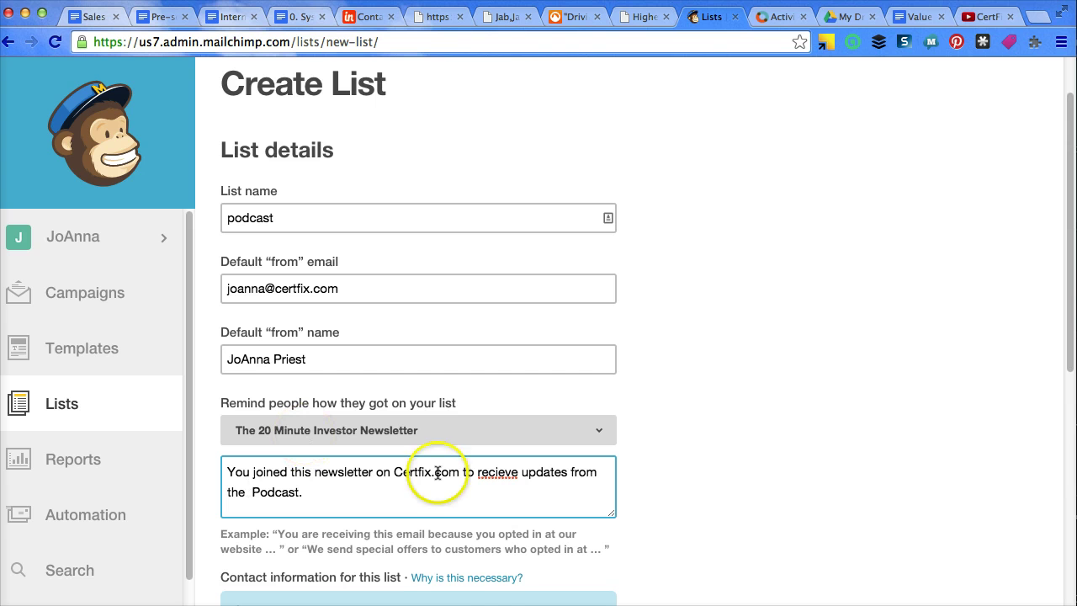
Correct 'recieve' to 'receive' and change Certfix to PodcastAutomation and the list name to Podcast Newsletter
right_click(492, 469)
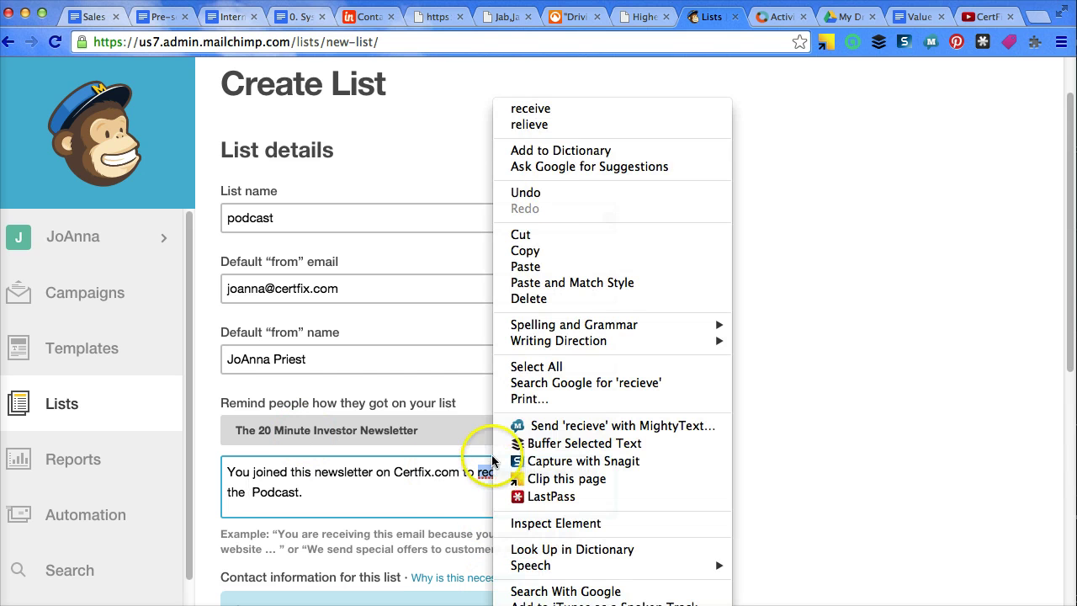
click(561, 108)
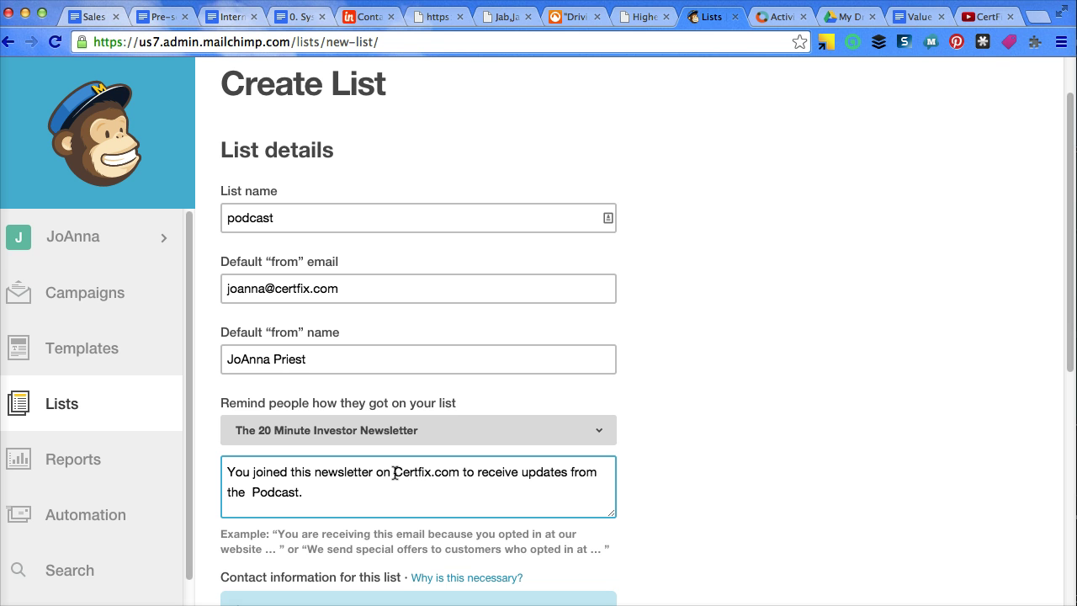
drag(431, 473, 395, 474)
text(Podcast)
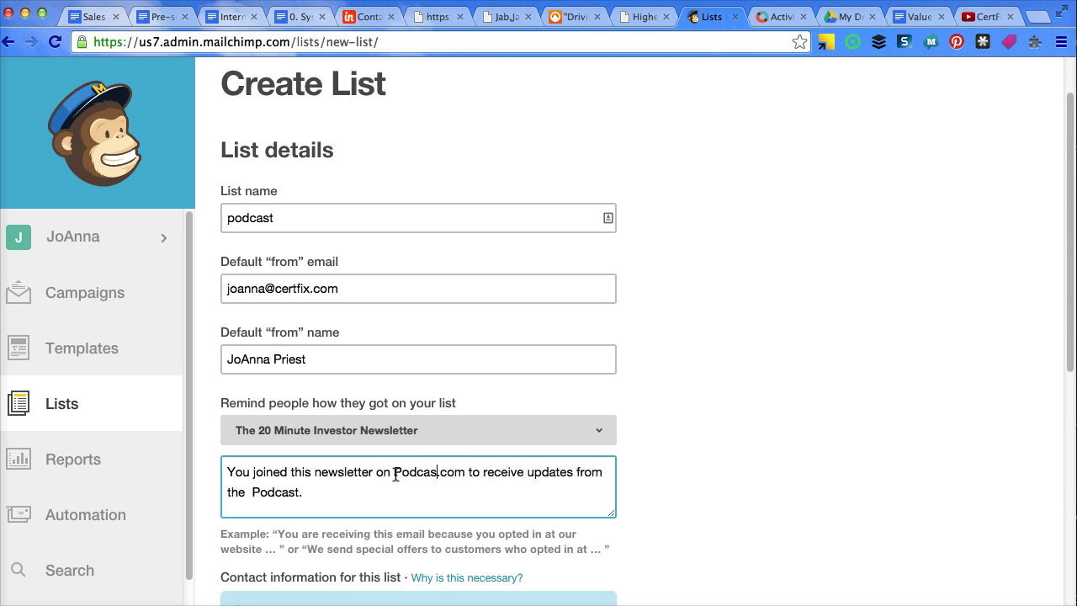
text(Automatio)
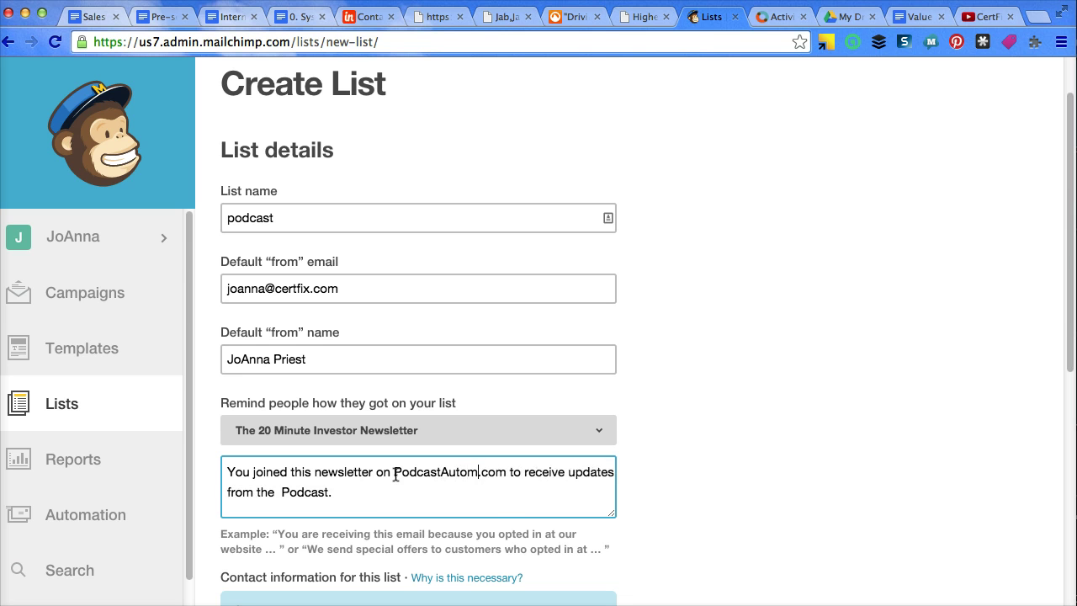
text(n)
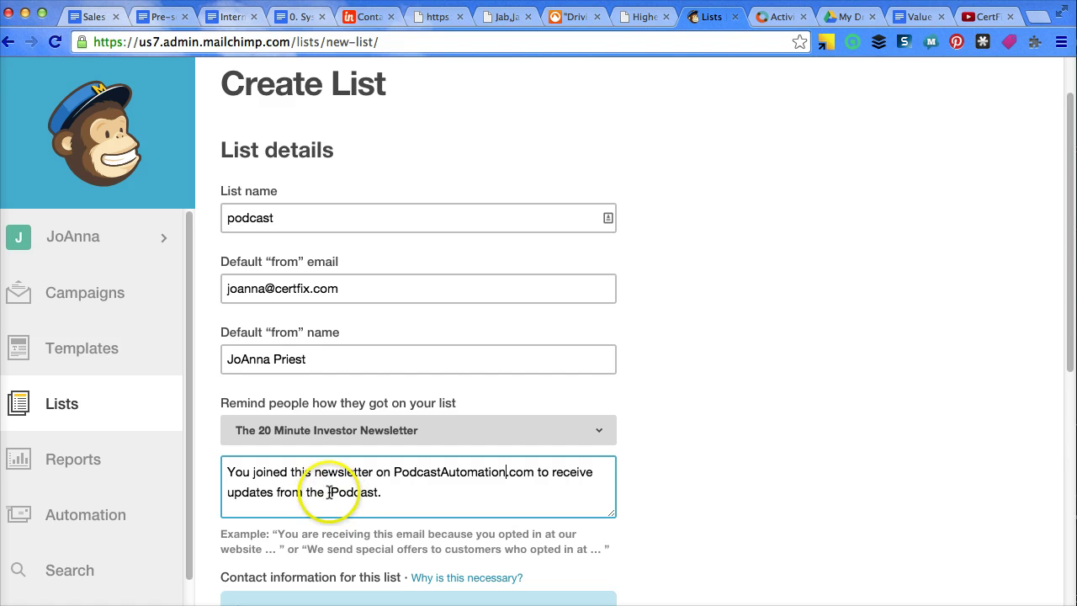
click(328, 492)
key(BackSpace)
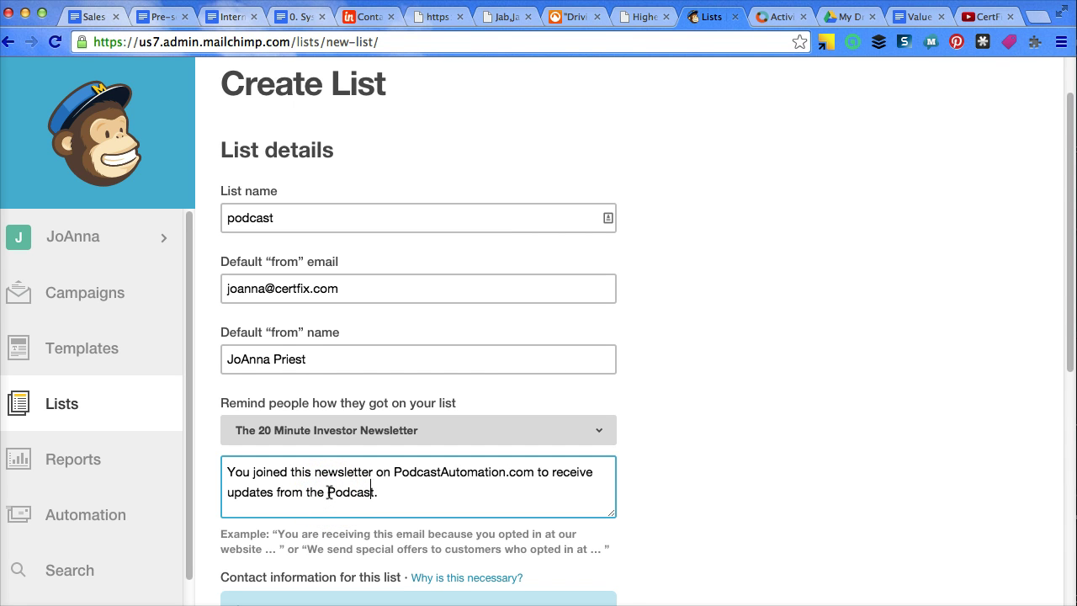
text(Newsletter)
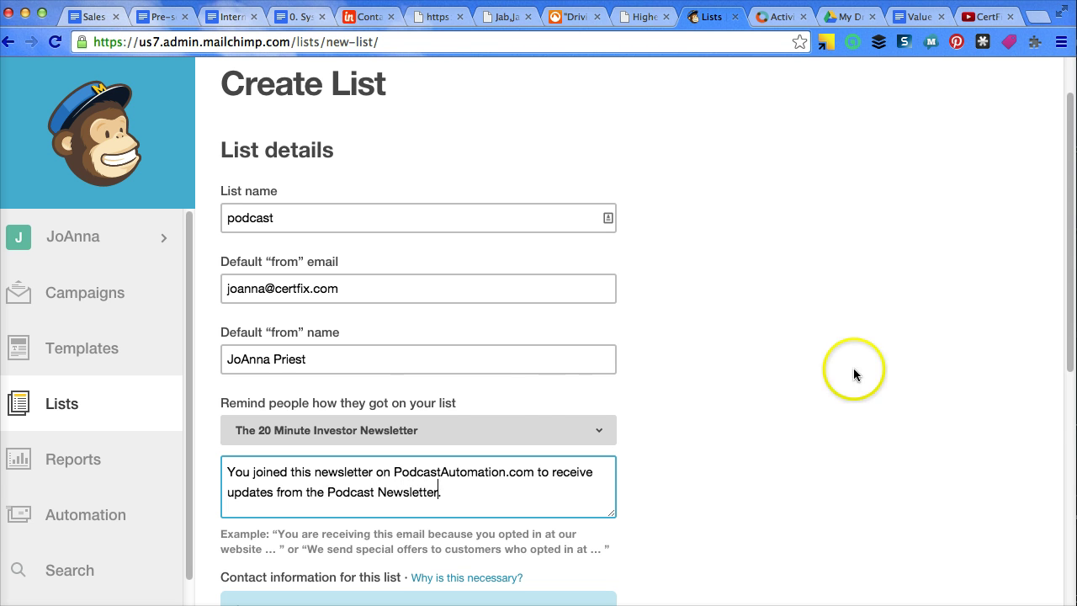
click(792, 439)
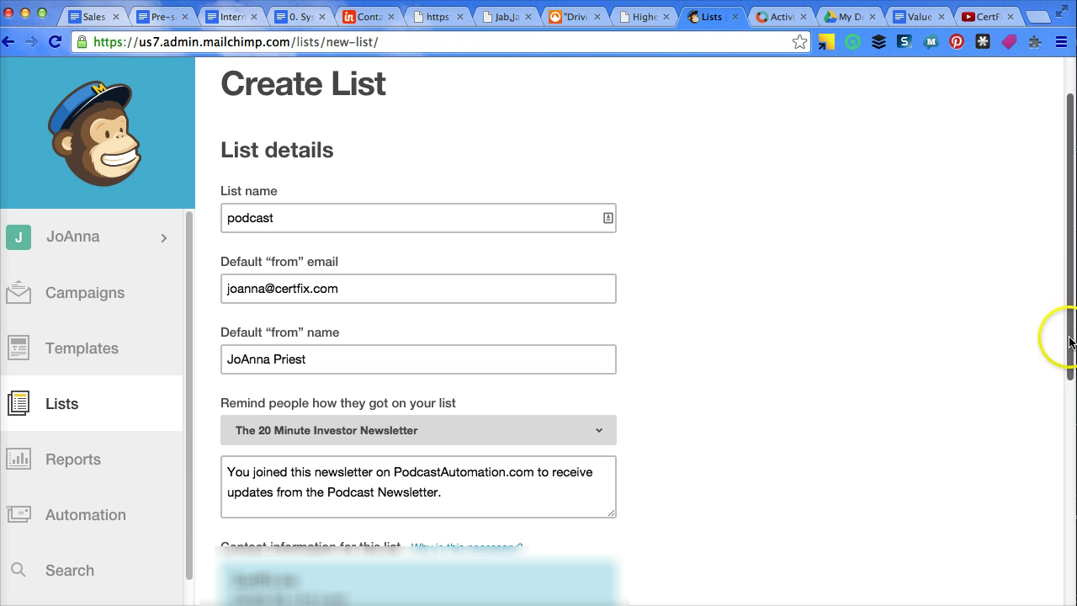
Replace the list's contact street address with an autocomplete suggestion
drag(1066, 344, 1066, 412)
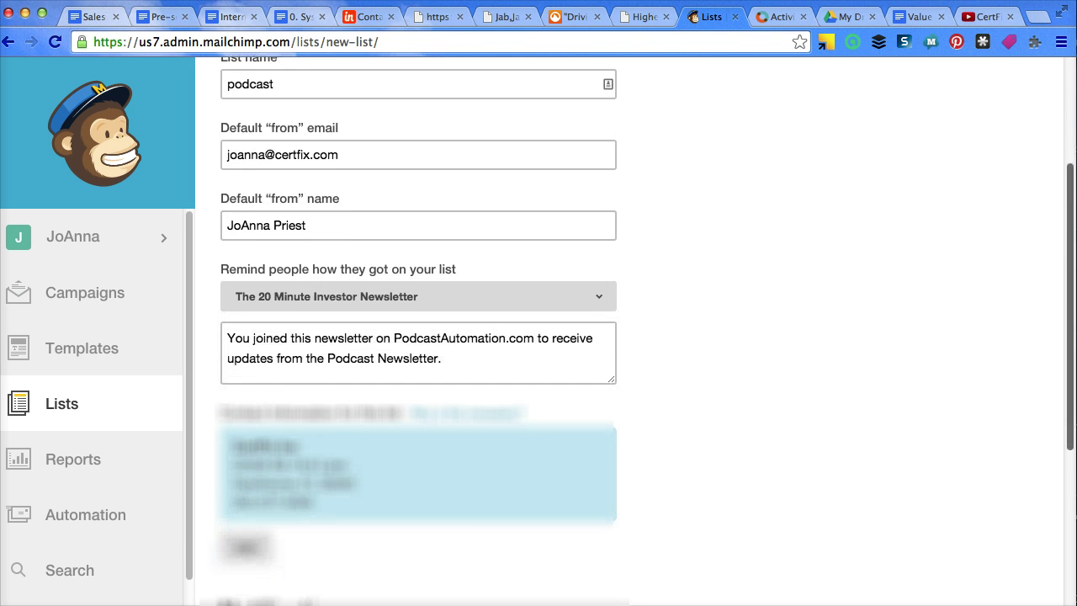
click(257, 545)
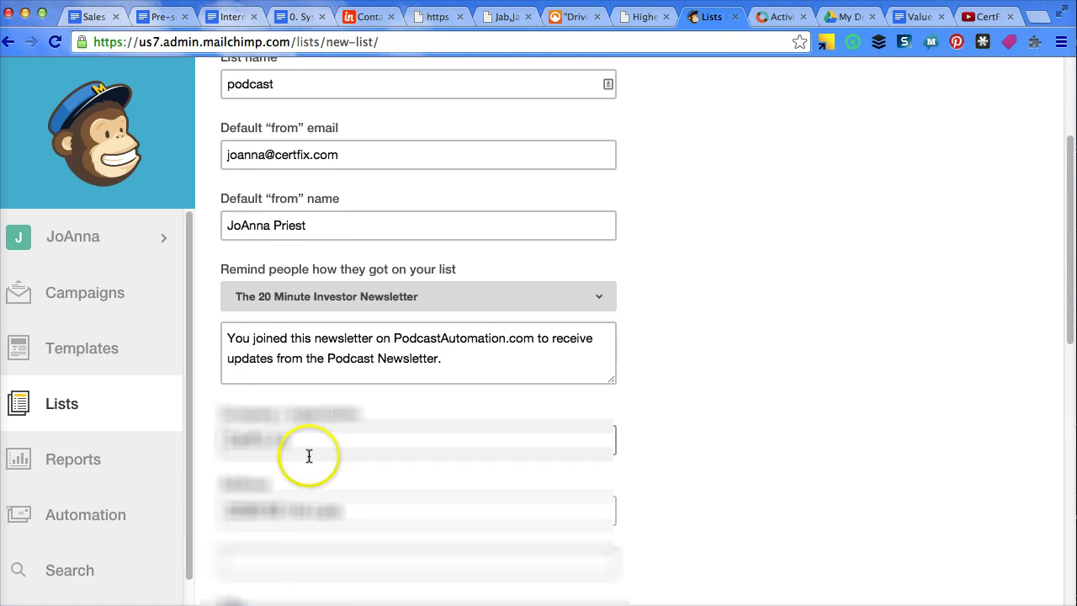
drag(365, 507, 143, 503)
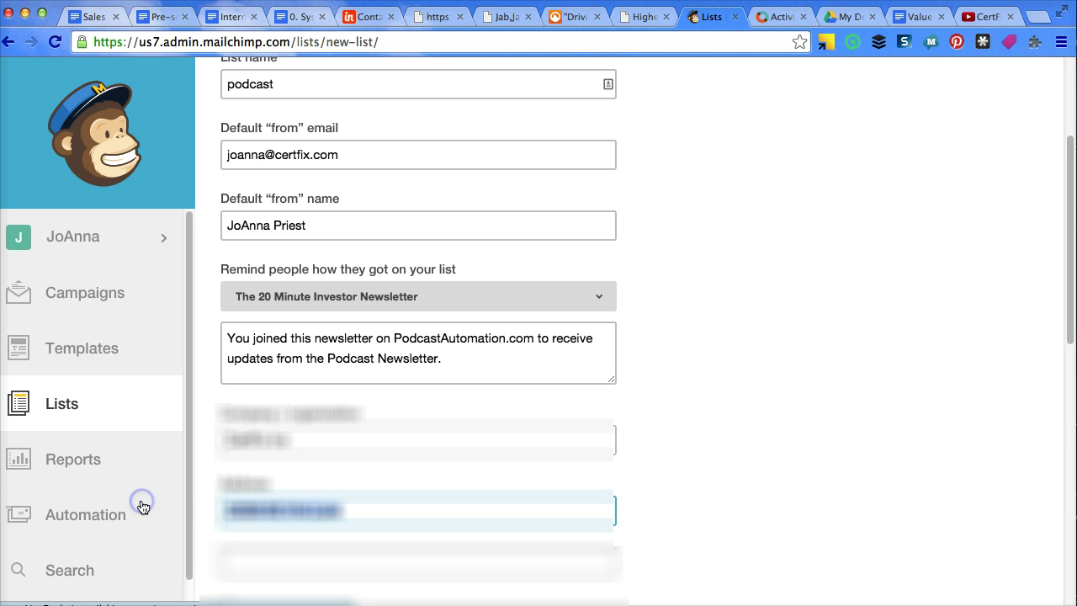
text(123)
key(Down)
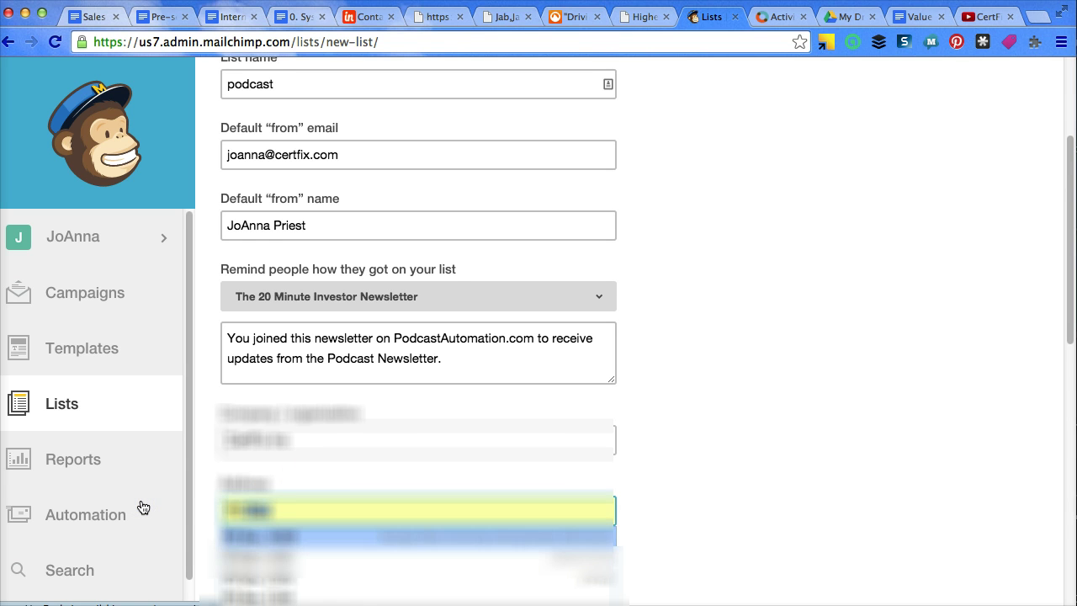
key(Return)
click(303, 482)
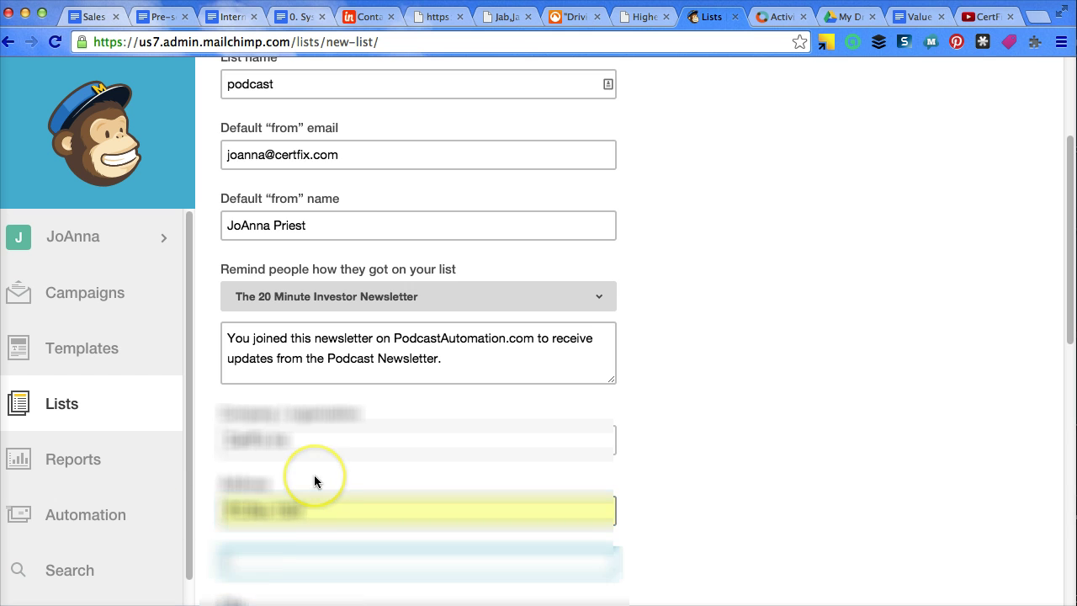
Review the notification settings, leaving one-by-one unsubscribe notifications turned off
scroll(312, 476, down, 10)
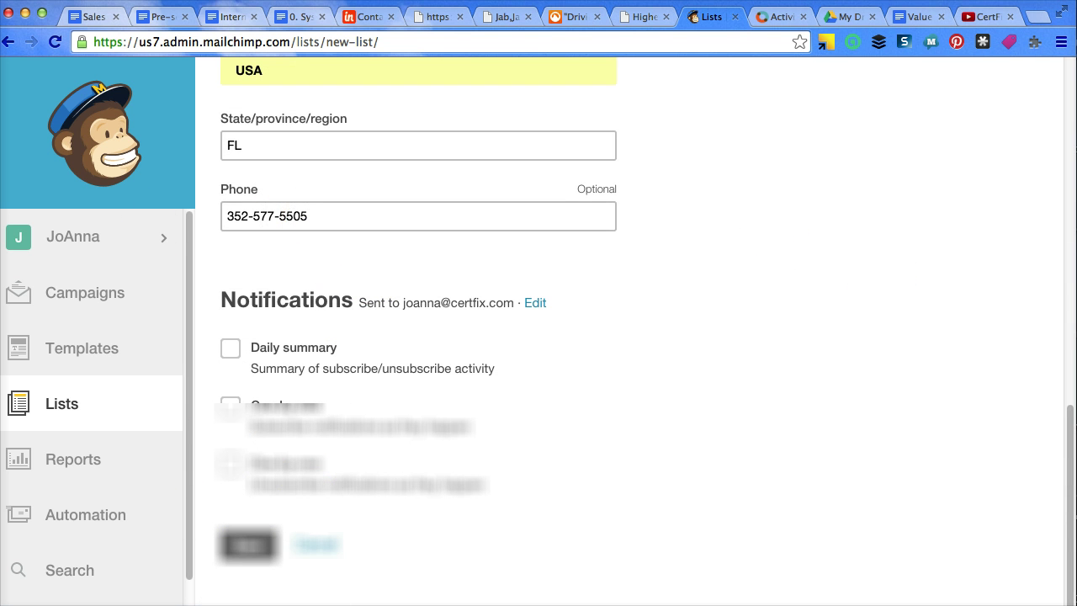
drag(1065, 492, 964, 430)
click(160, 354)
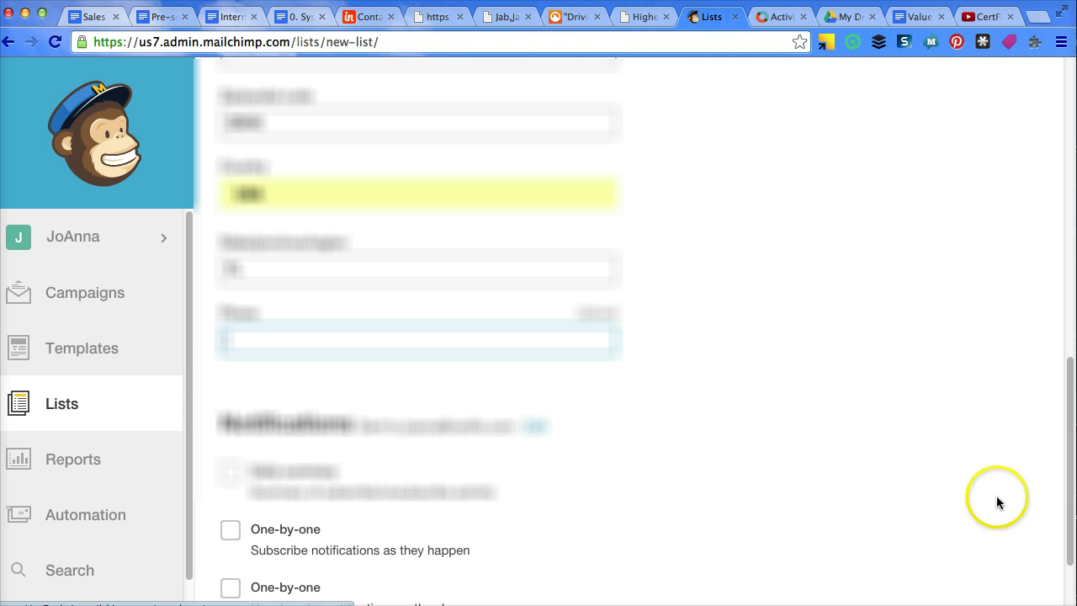
drag(1068, 466, 1070, 505)
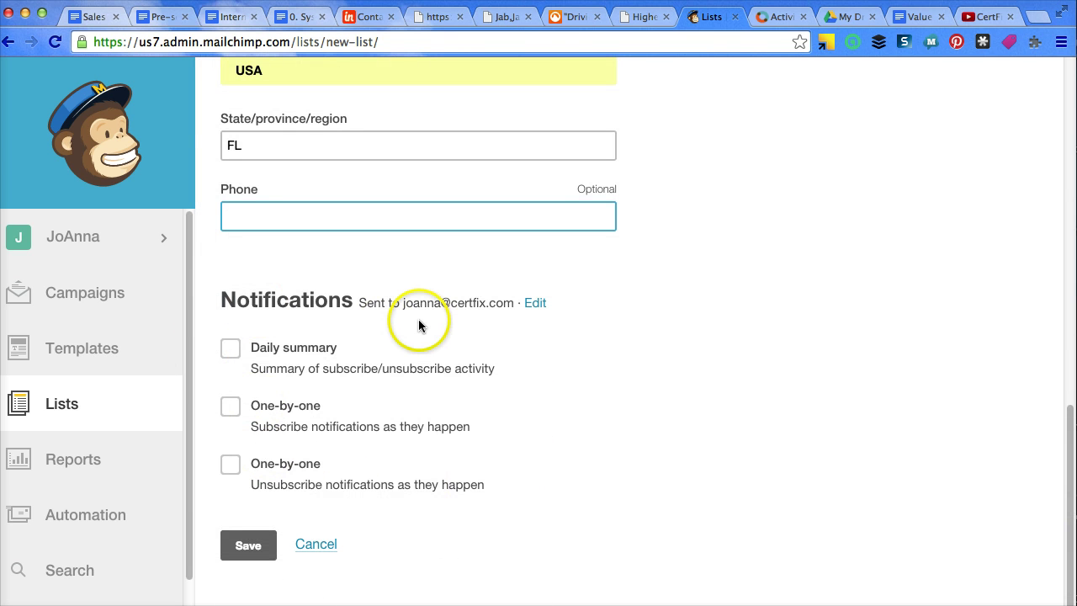
click(538, 303)
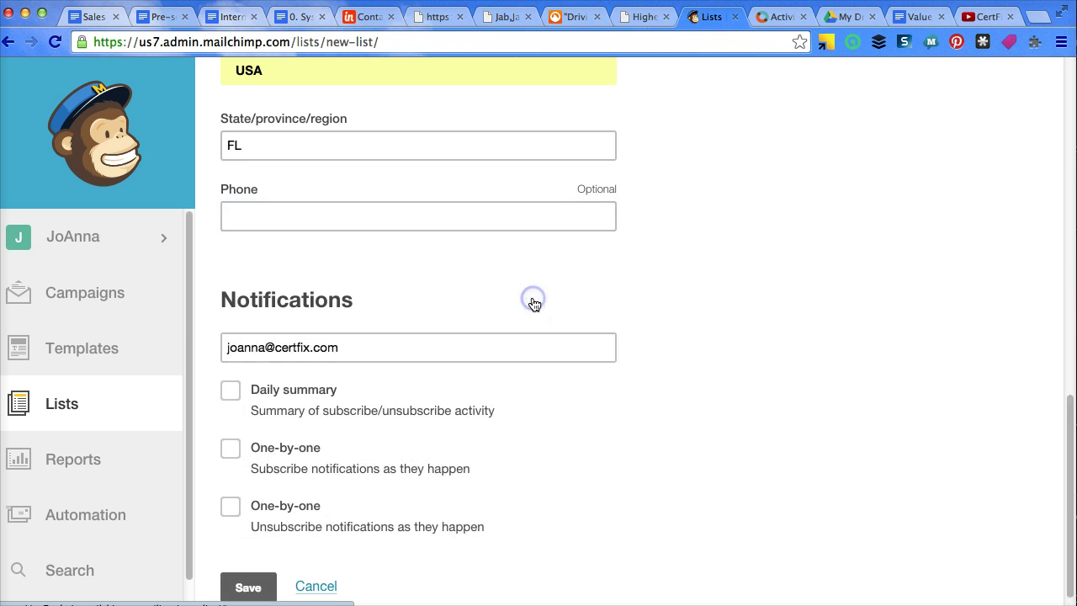
click(529, 505)
click(230, 505)
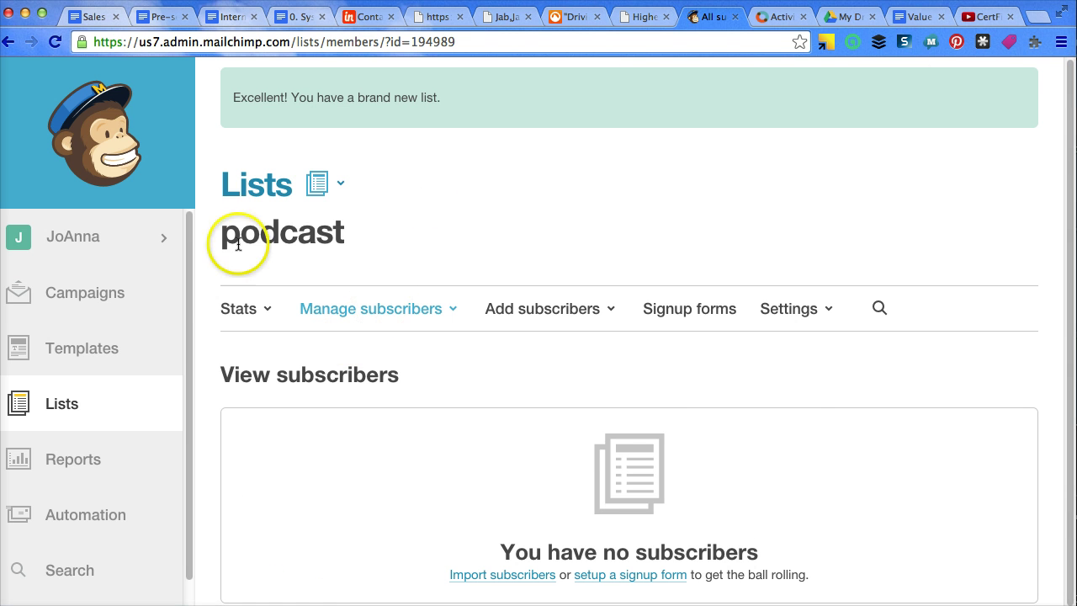
Open the podcast list's Signup forms page showing general, embedded, popup and integration forms
click(1068, 172)
drag(1068, 172, 1057, 289)
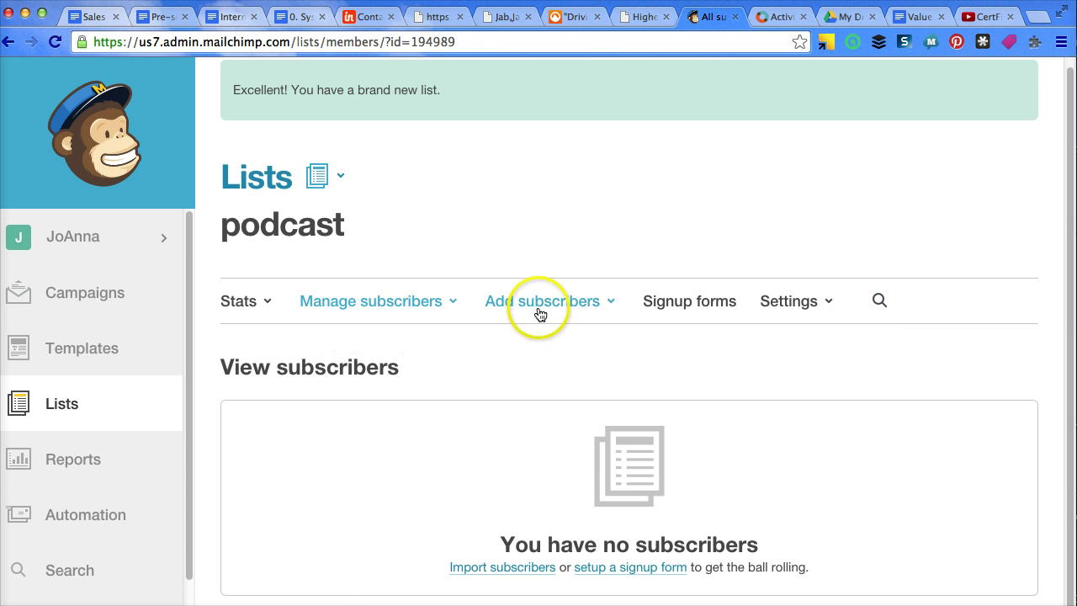
click(710, 300)
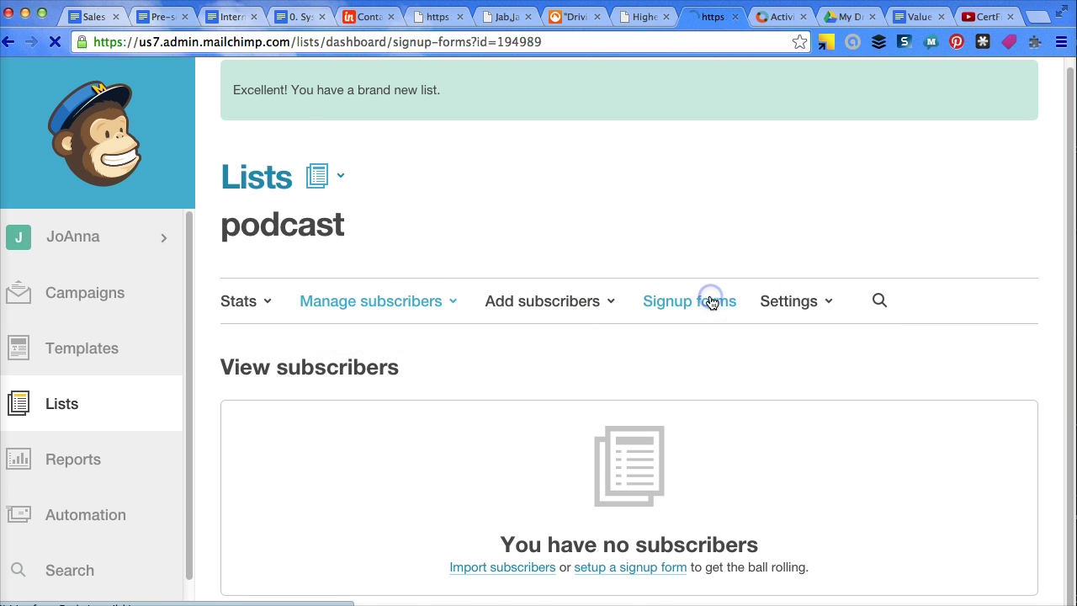
drag(1057, 331, 1069, 441)
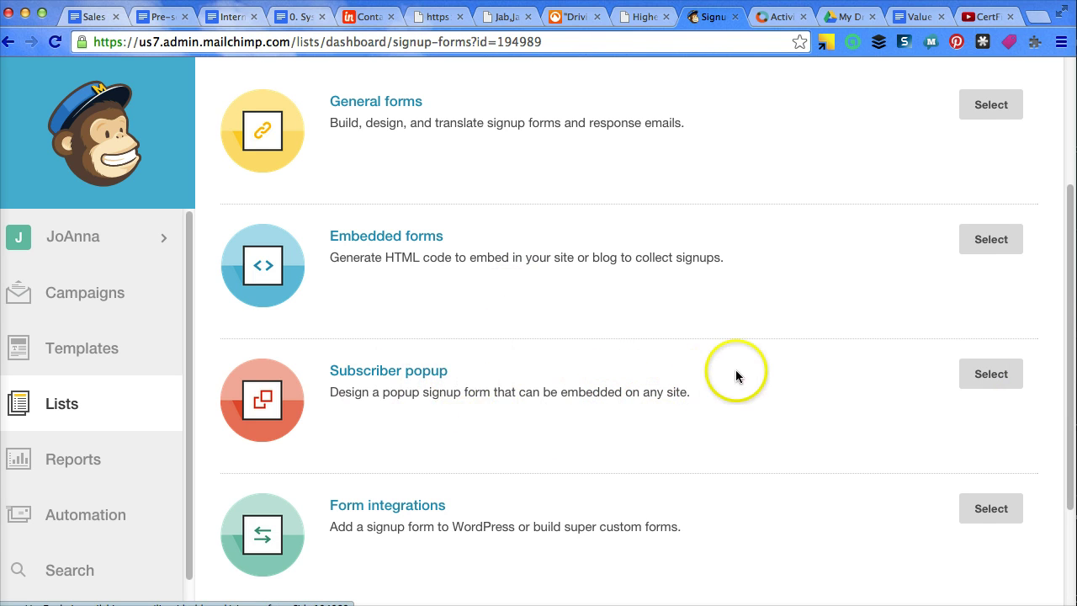
scroll(1070, 348, up, 1)
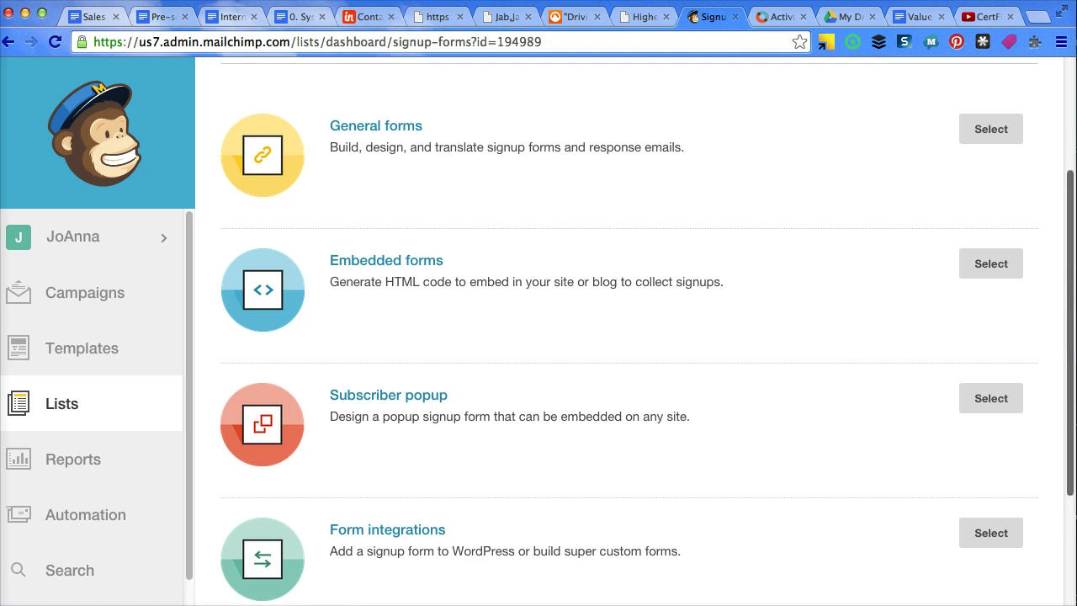
scroll(579, 418, up, 2)
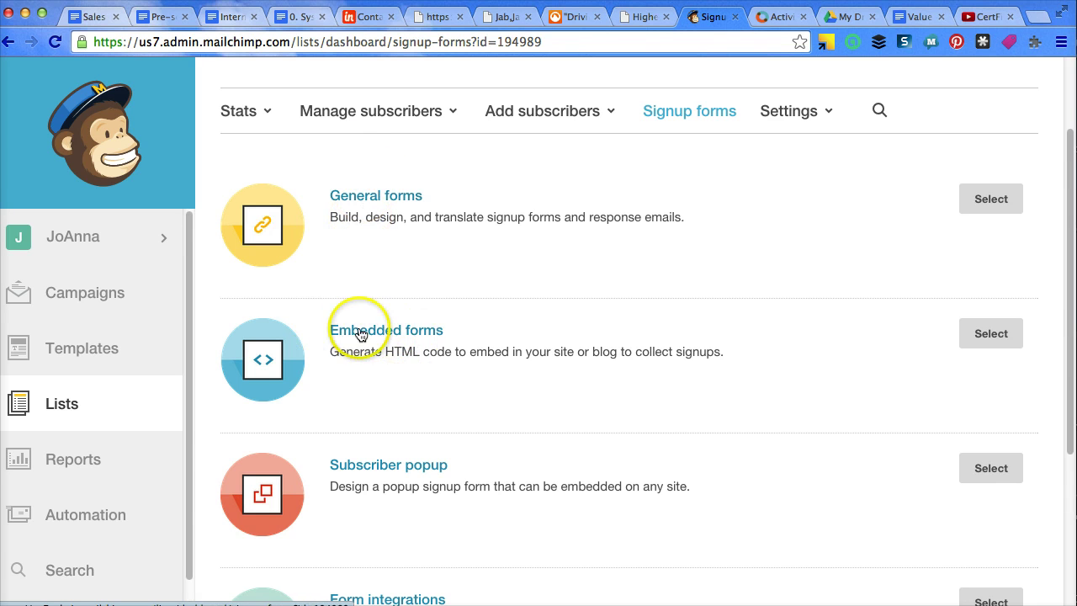
Open the General forms builder and look over its email, first and last name fields
click(393, 197)
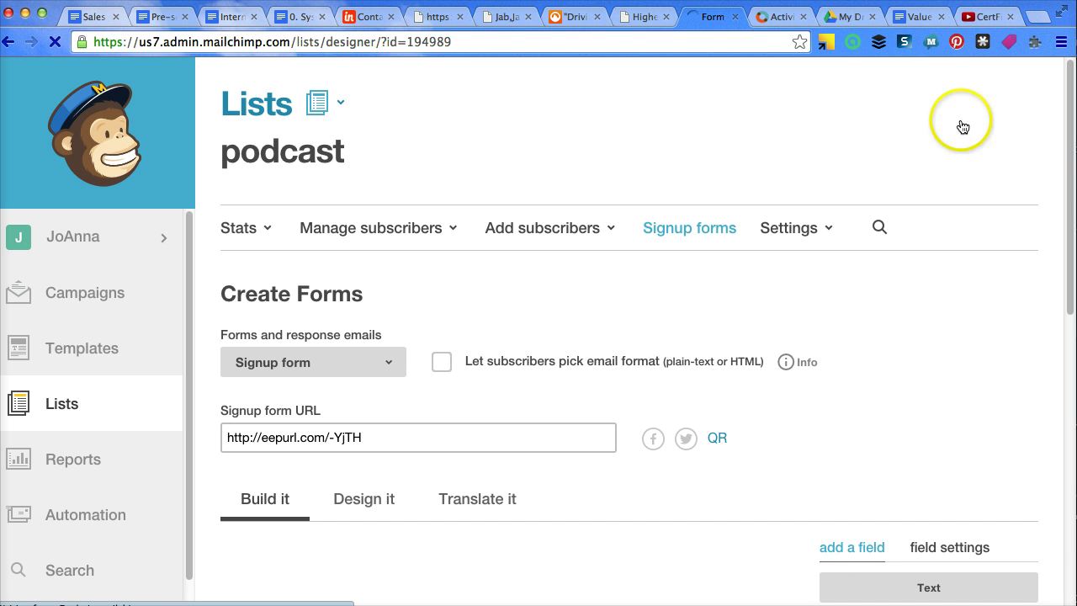
drag(1068, 124, 1062, 194)
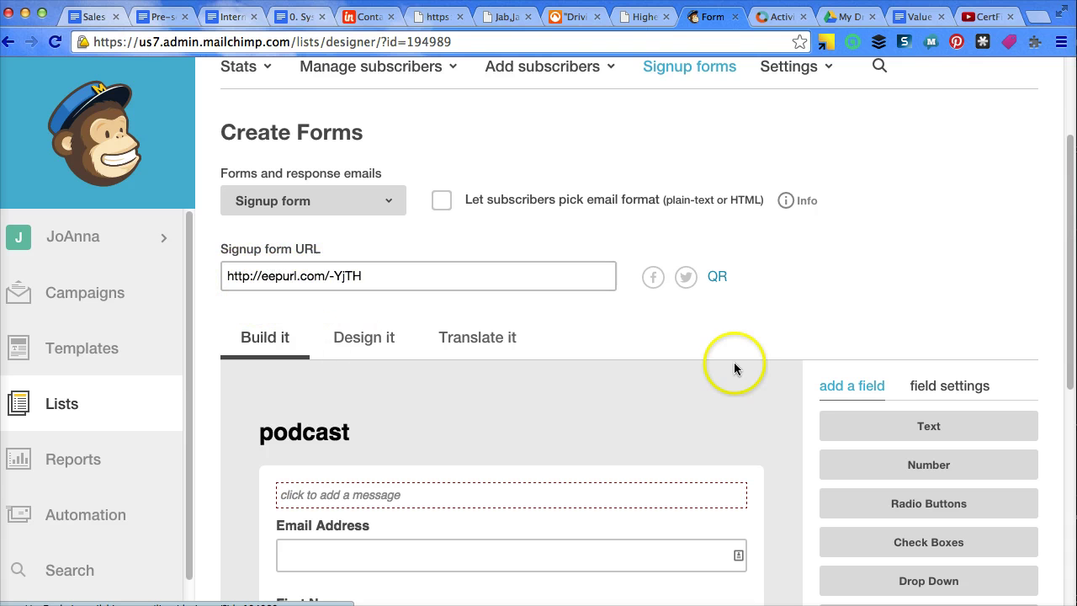
drag(1071, 149, 1064, 282)
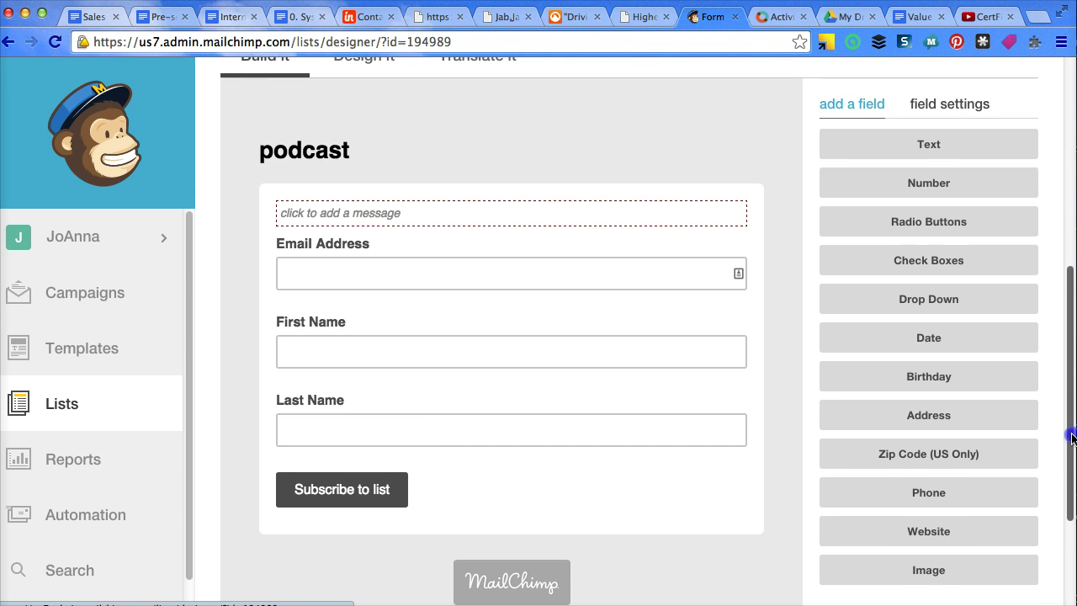
scroll(1062, 425, up, 5)
scroll(920, 295, up, 2)
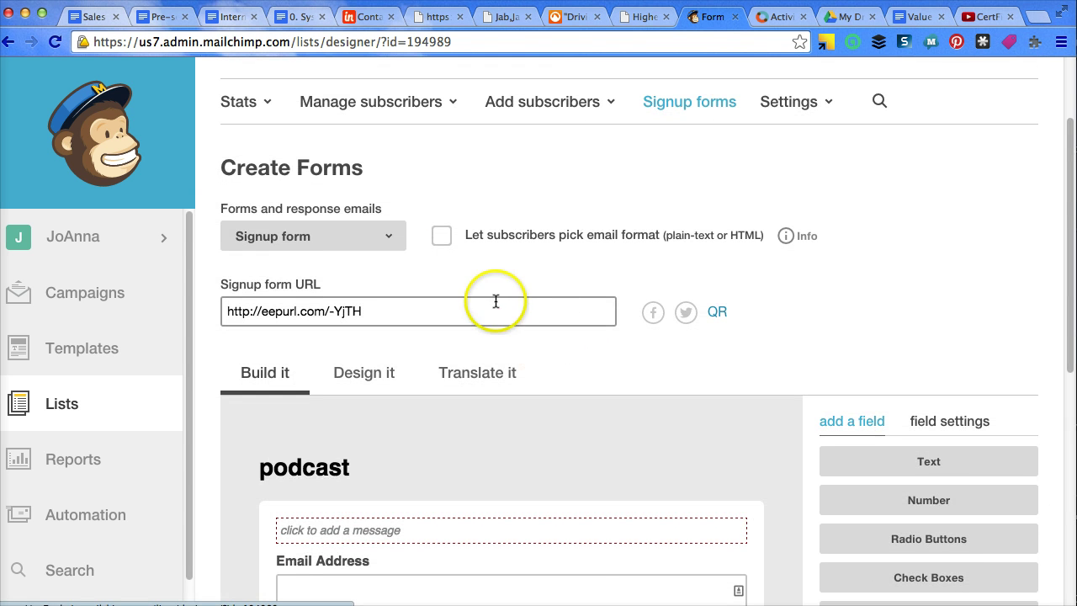
Replace the heading text with 'Sign Up Below to Get Podcast Automation Updates!' and save
double_click(344, 467)
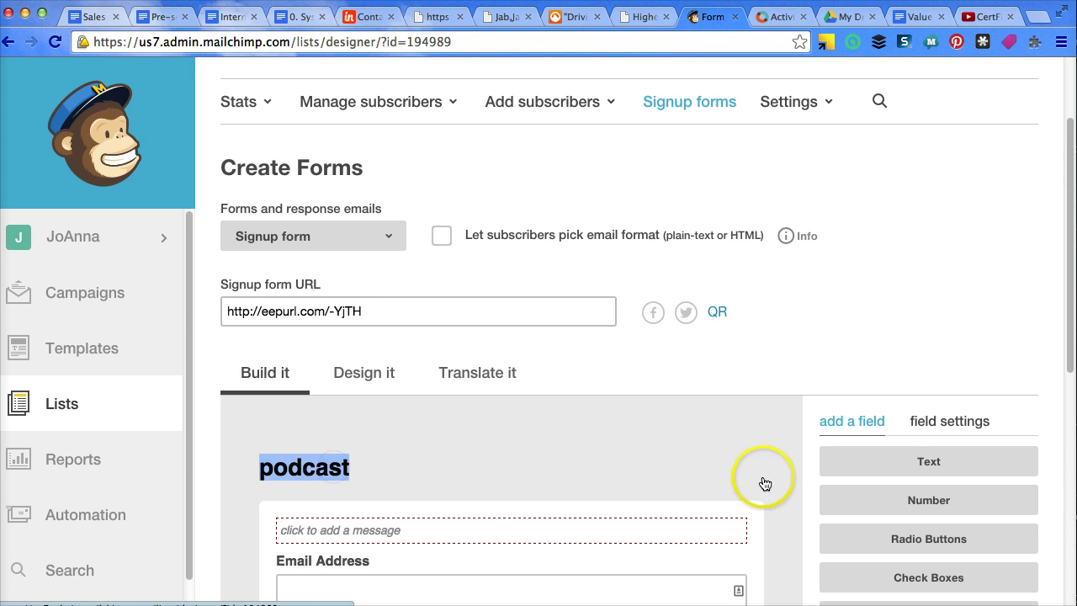
click(648, 472)
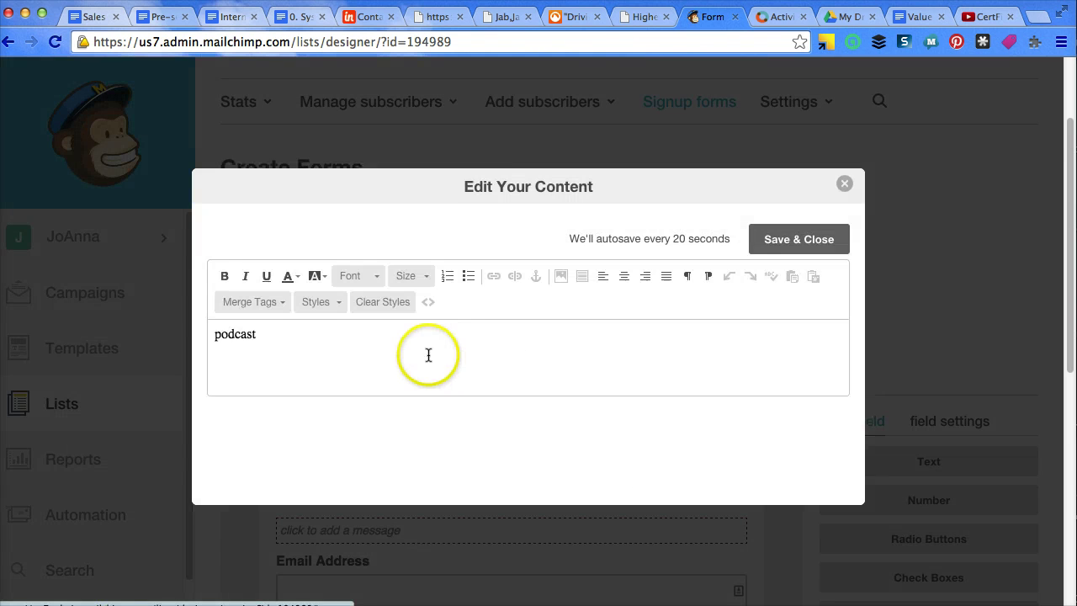
drag(278, 342, 186, 339)
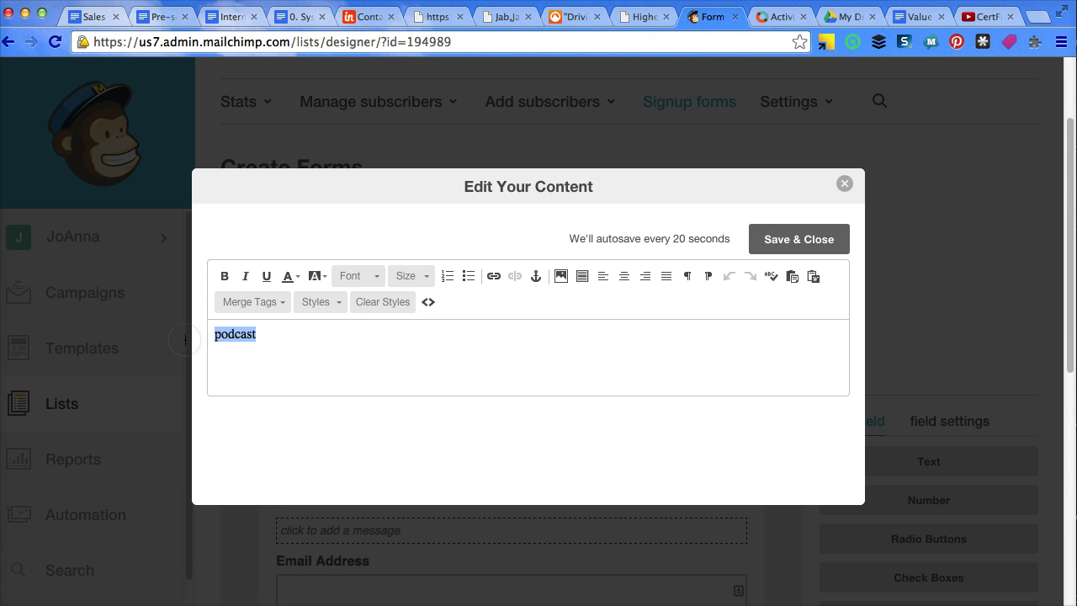
key(BackSpace)
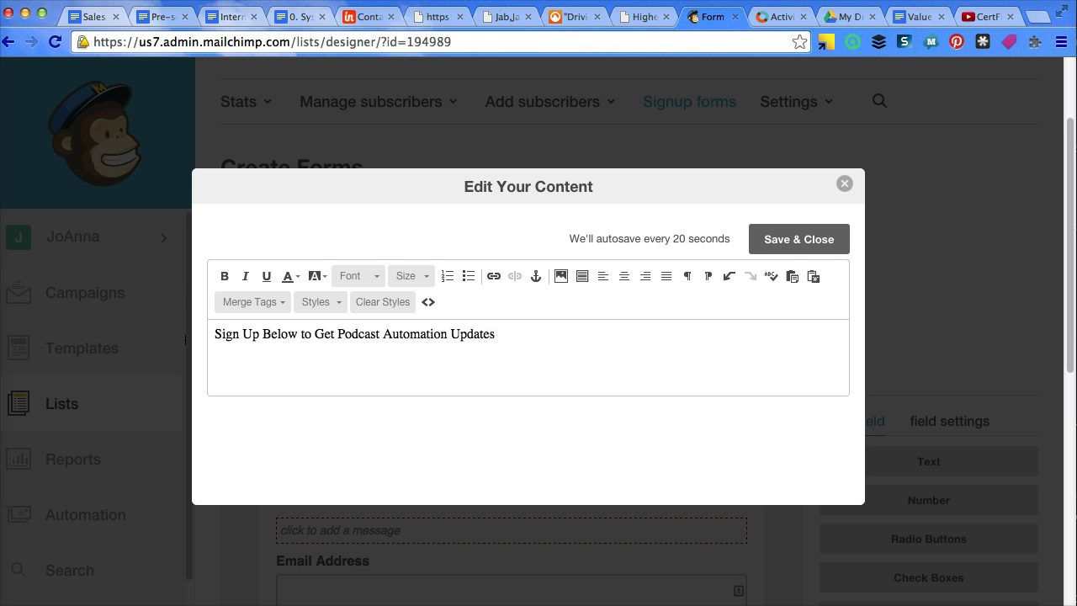
click(782, 246)
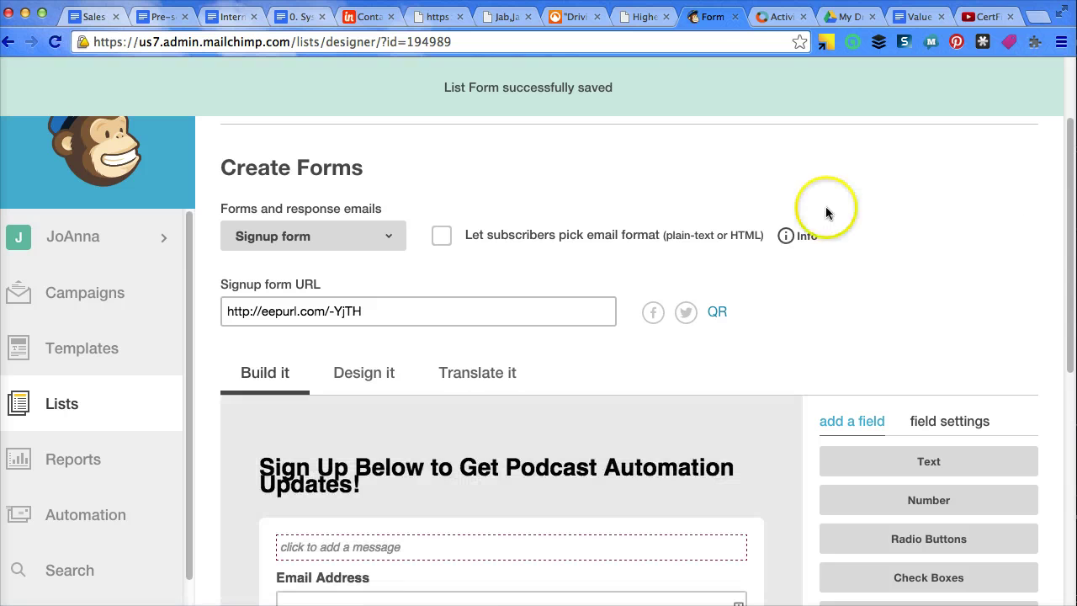
Set the whole heading's text size to 18 and save
mouse_move(720, 474)
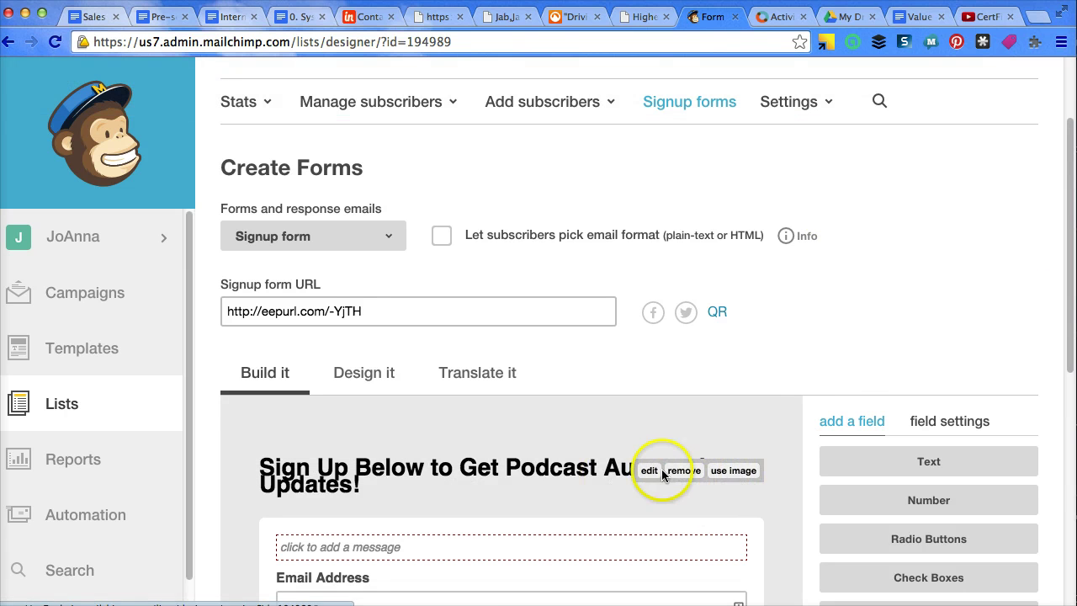
click(649, 471)
drag(513, 337, 186, 322)
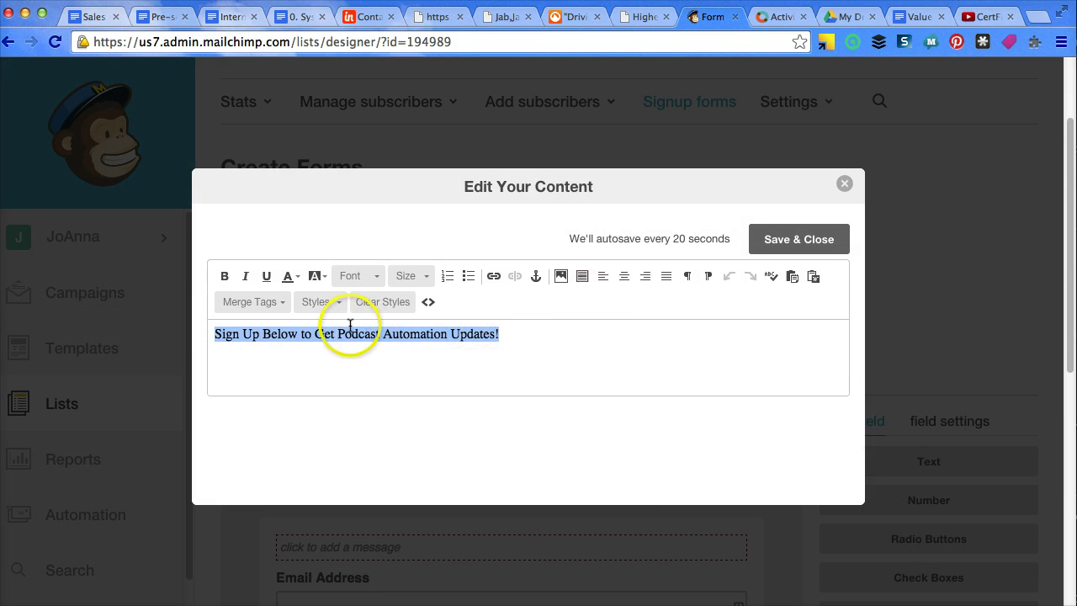
click(376, 278)
click(421, 279)
click(424, 275)
click(423, 273)
click(424, 363)
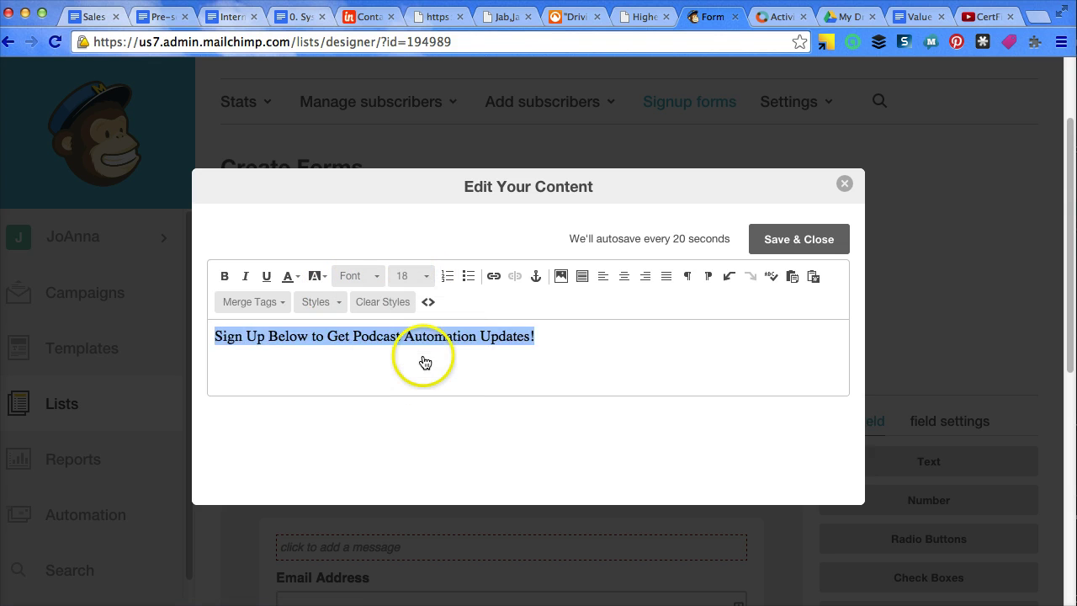
click(794, 238)
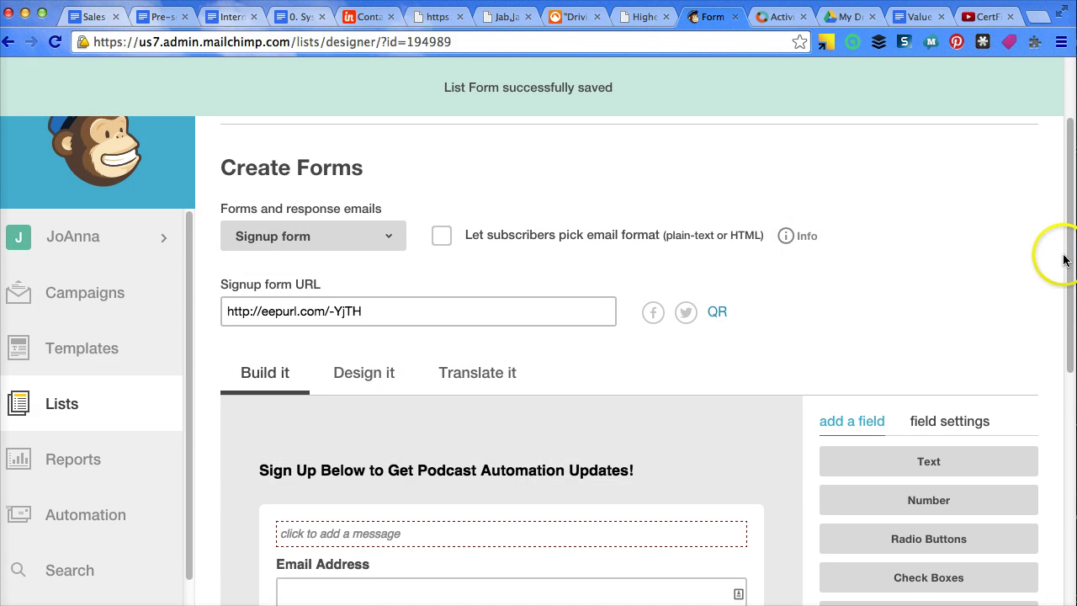
Delete the Last Name field, confirming with DELETE
drag(1066, 262, 1070, 376)
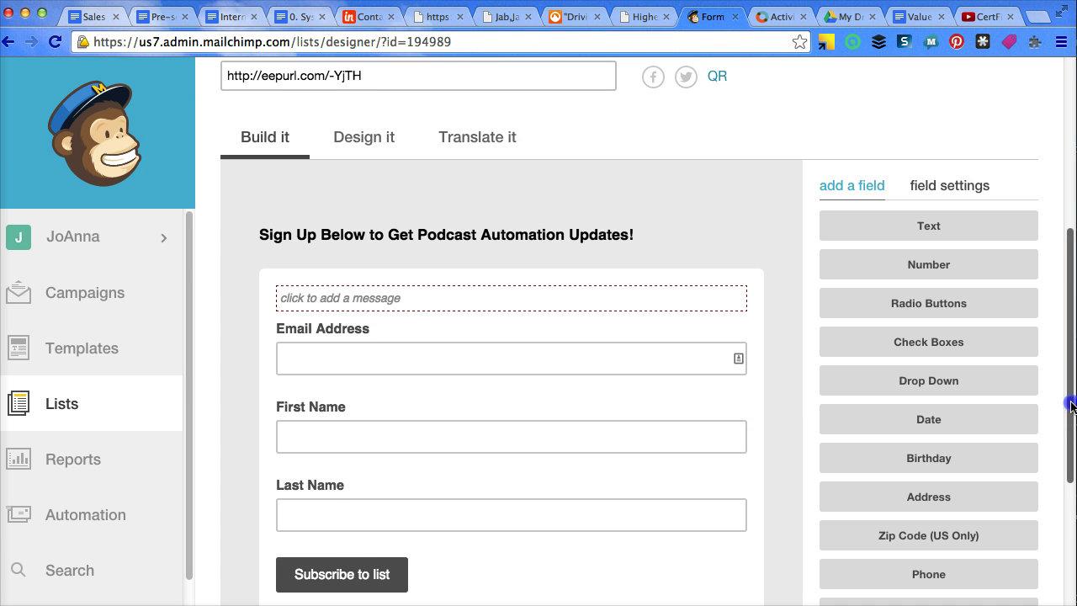
drag(1071, 407, 1071, 458)
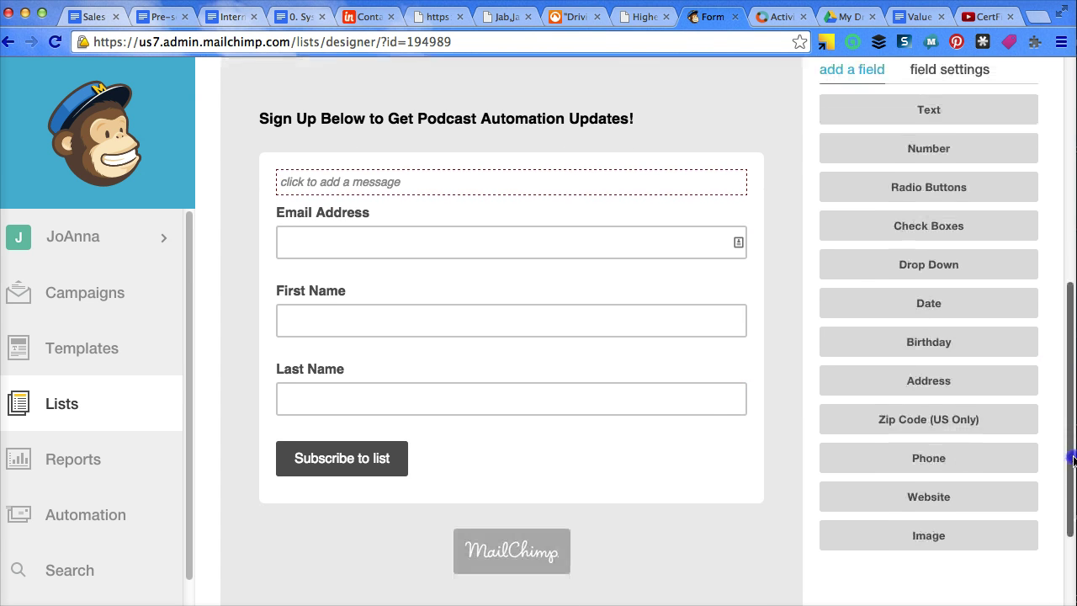
click(750, 401)
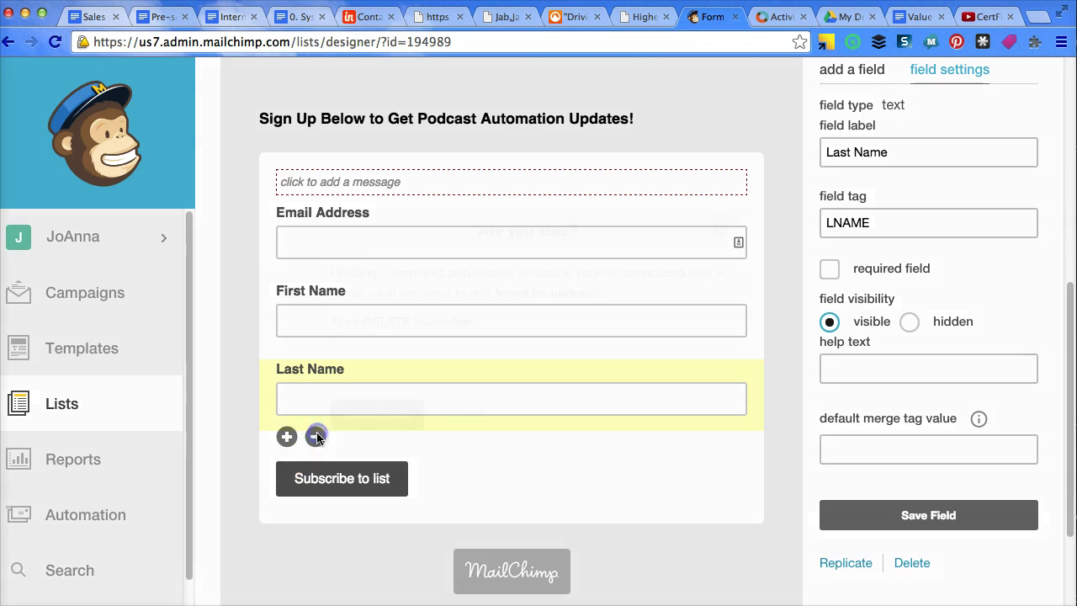
click(316, 435)
click(373, 344)
text(D)
key(Down)
key(Return)
click(347, 422)
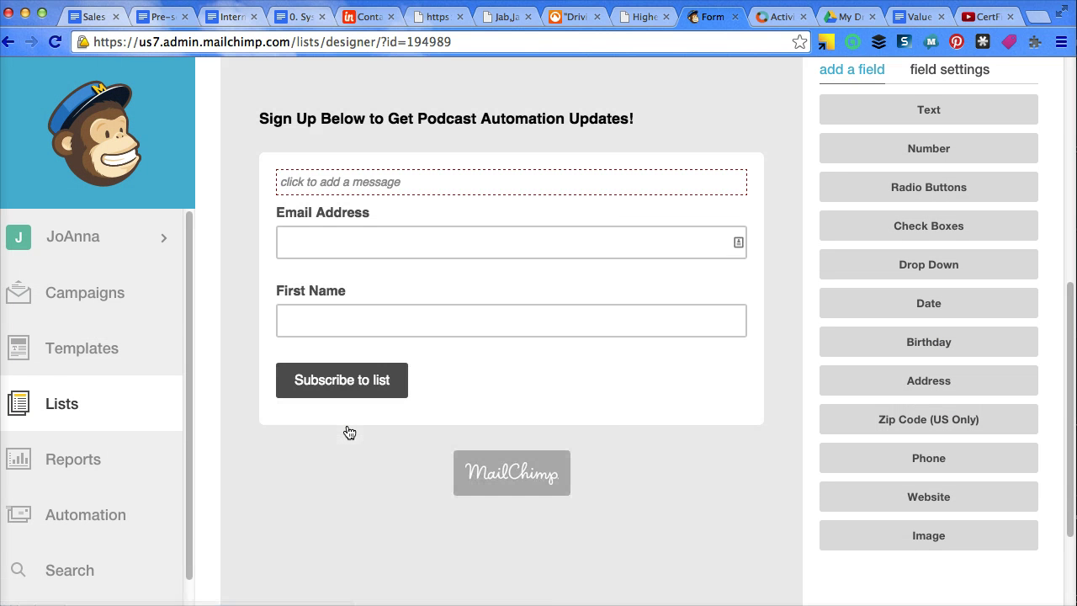
Delete the First Name field, confirming with DELETE
click(739, 341)
click(311, 358)
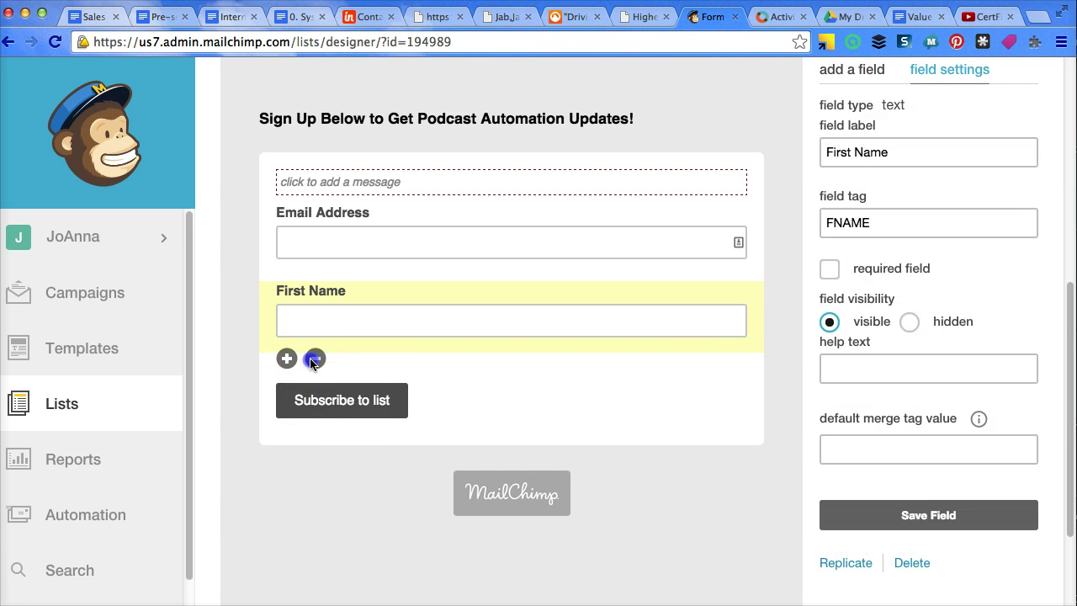
click(385, 415)
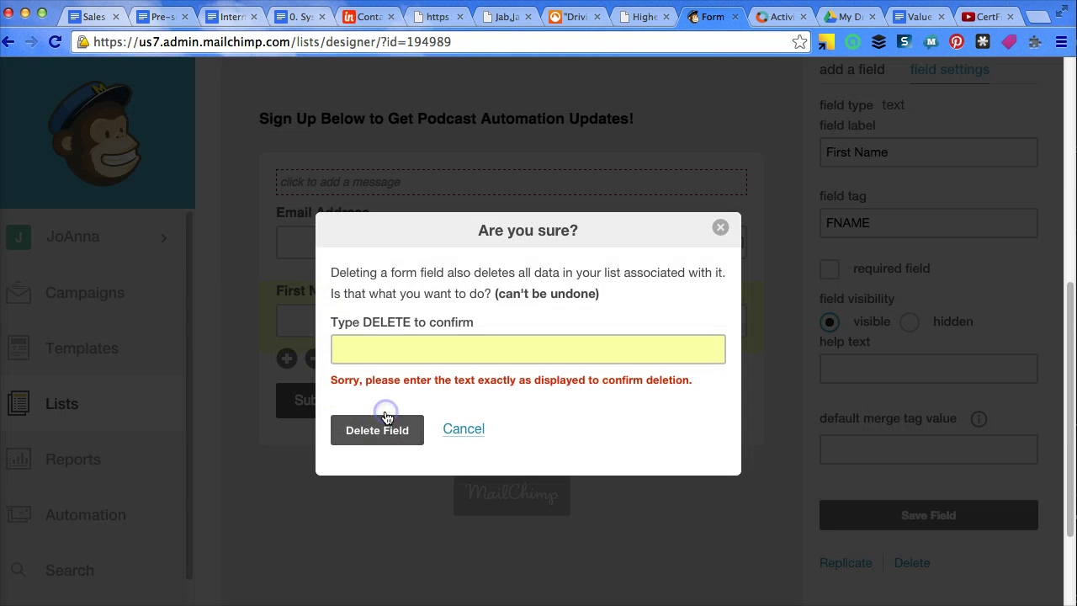
click(413, 352)
text(De)
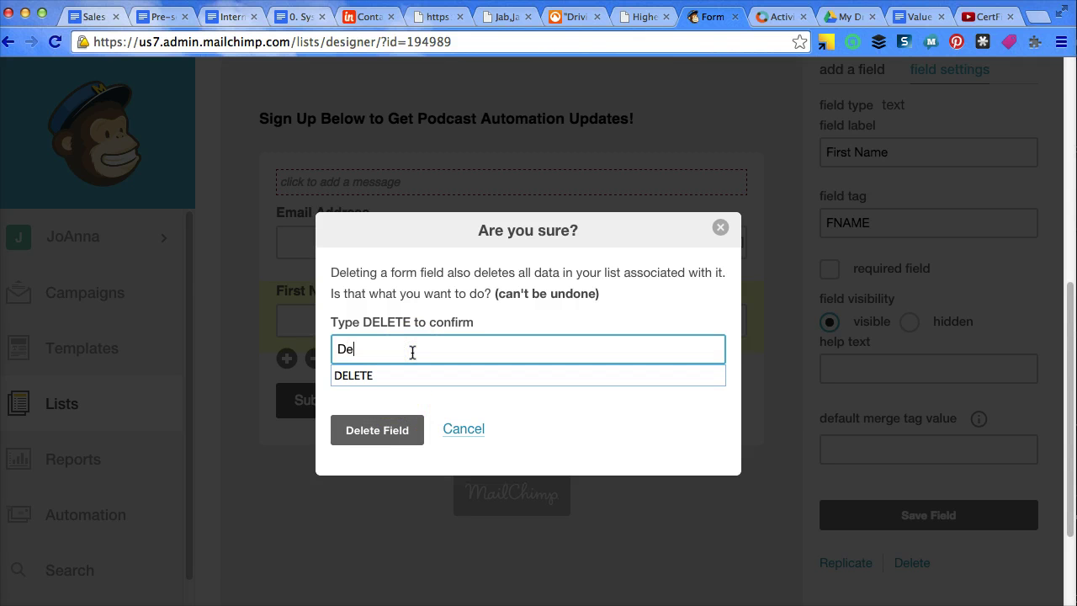
key(Down)
key(Return)
click(368, 455)
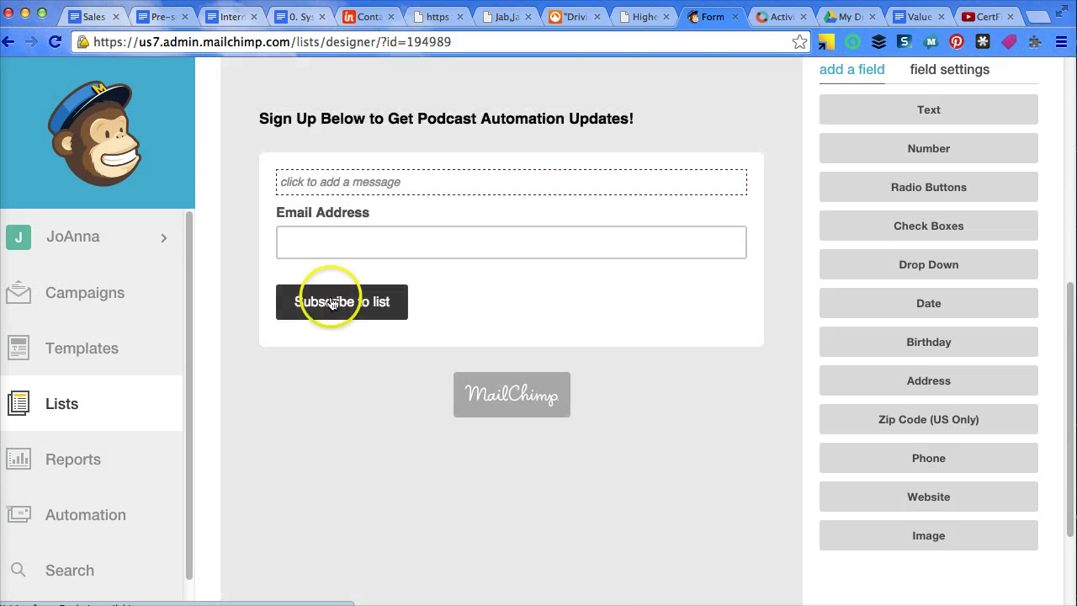
Show the settings panel of the required Email Address field
click(357, 225)
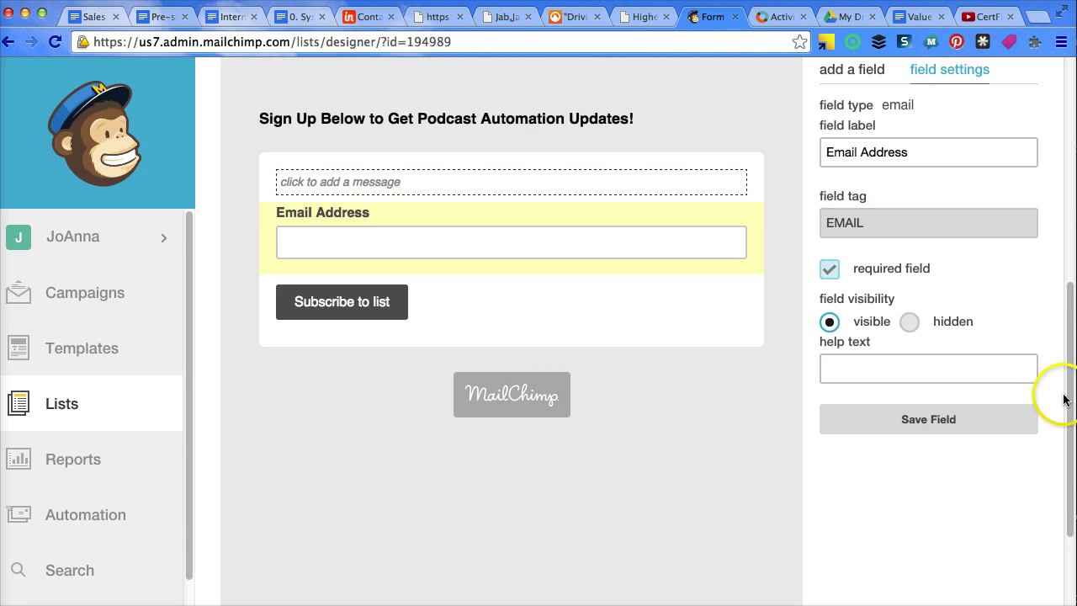
drag(1071, 400, 1064, 198)
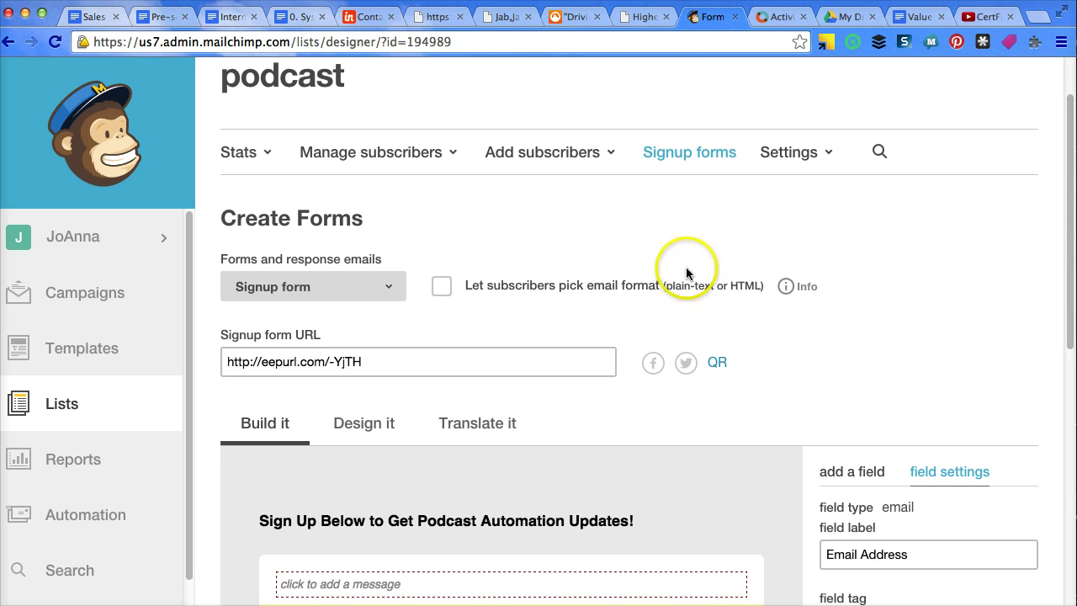